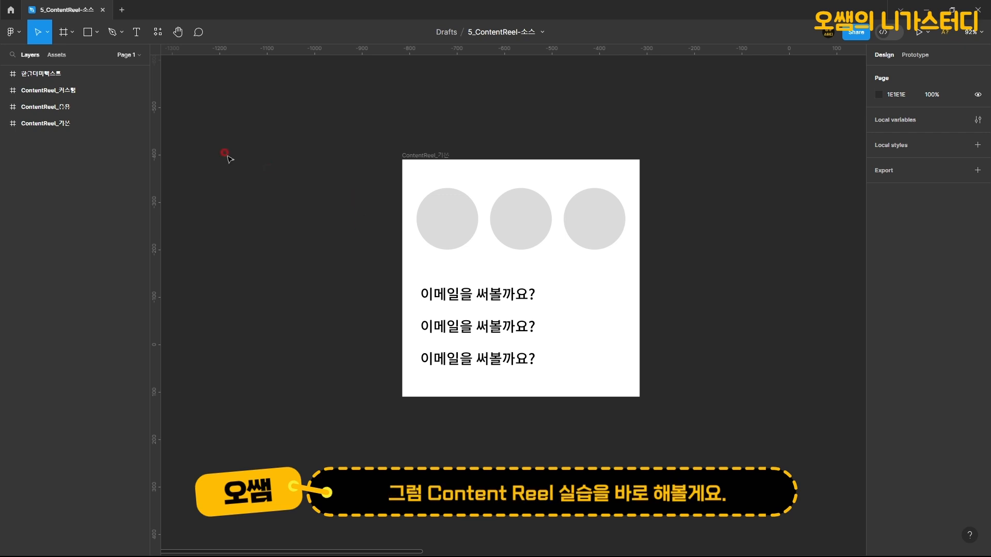
- Run the Content Reel plugin from the recent plugins
click(159, 40)
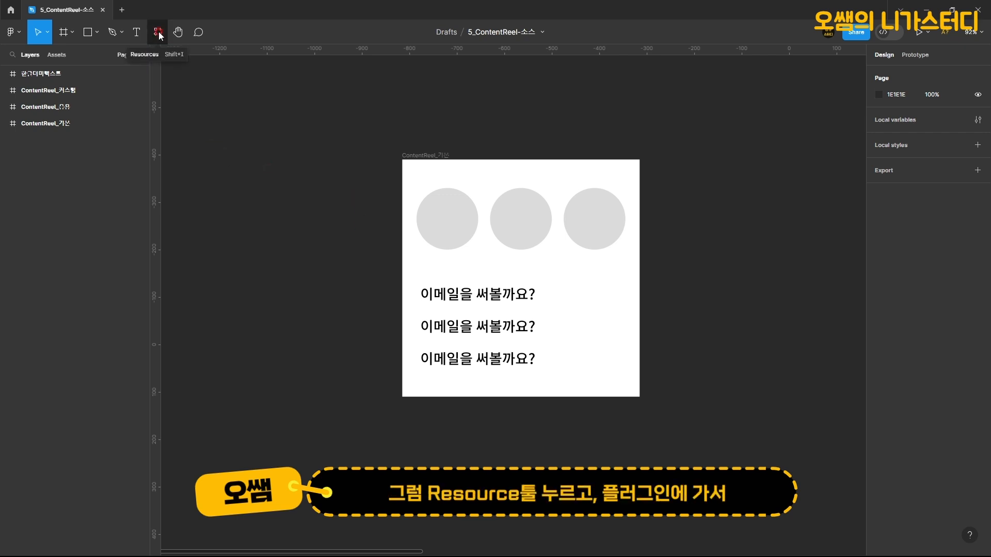
click(159, 34)
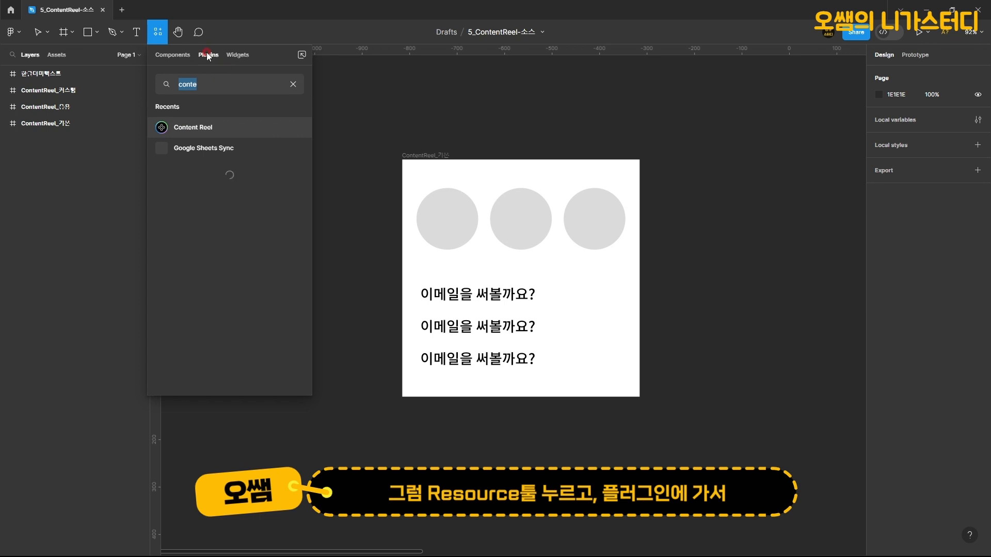
click(196, 134)
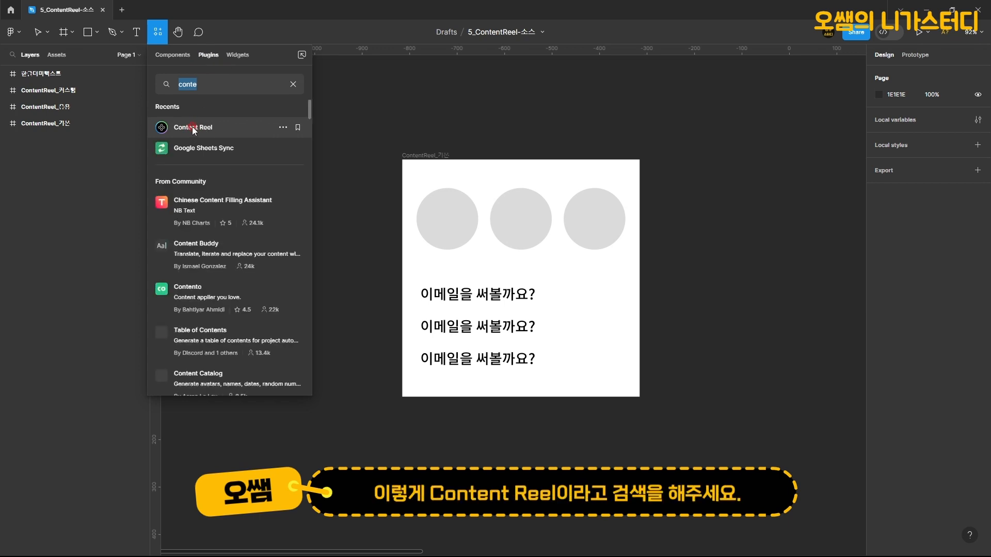
click(221, 127)
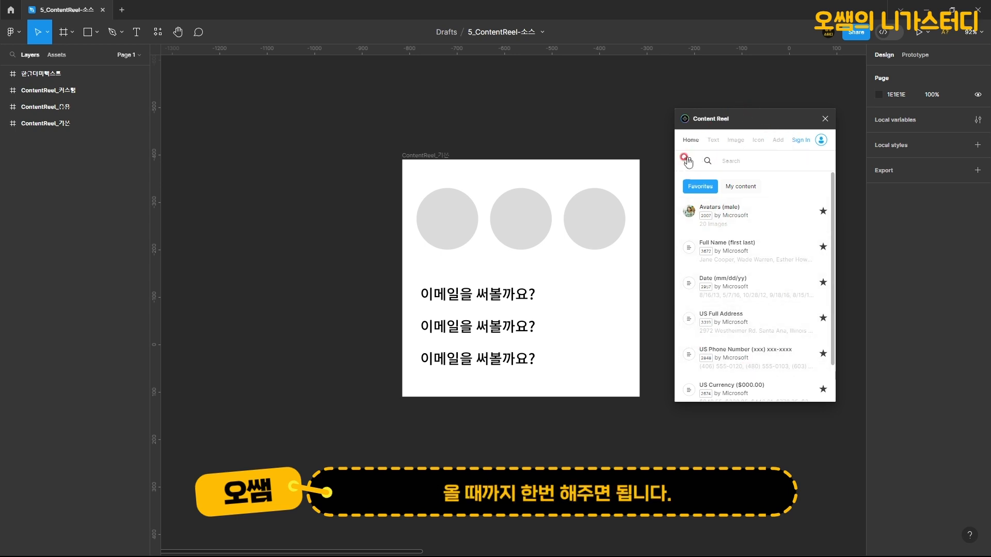
- Select the three grey circles together and show Content Reel's image collections
click(458, 222)
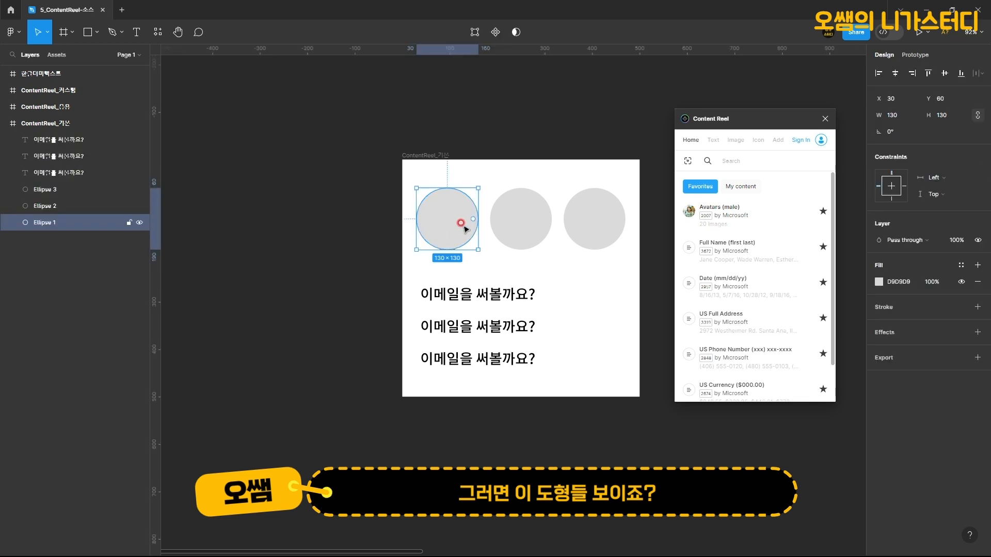
shift+click(538, 221)
shift+click(594, 221)
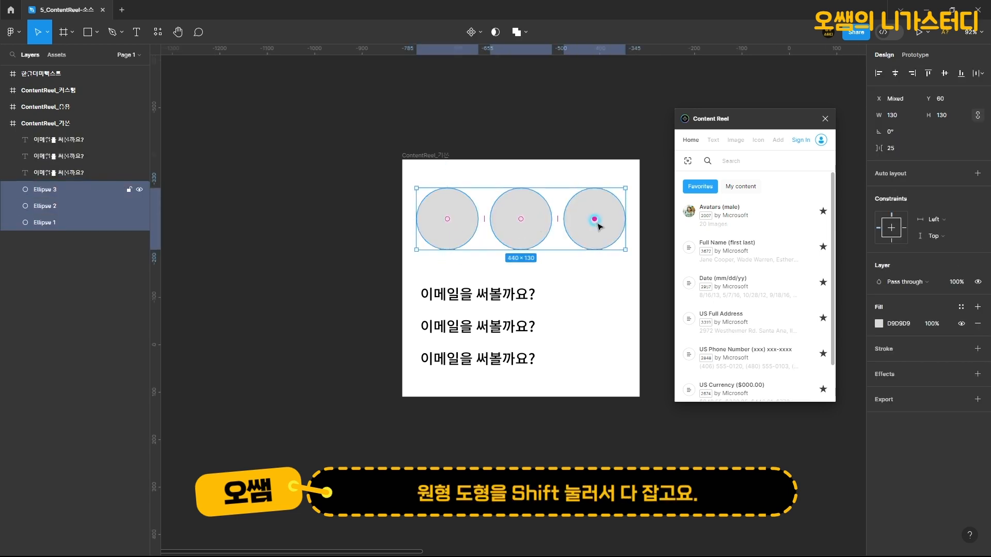
click(735, 141)
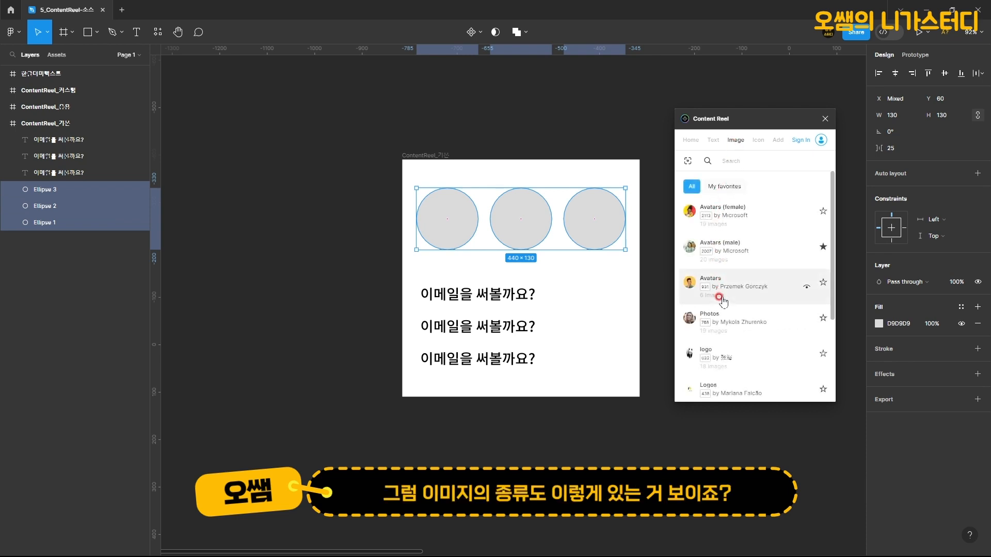
- Fill the three circles with random Avatars (female) images, reshuffle them, and replace them with random images from the Photos set
click(732, 221)
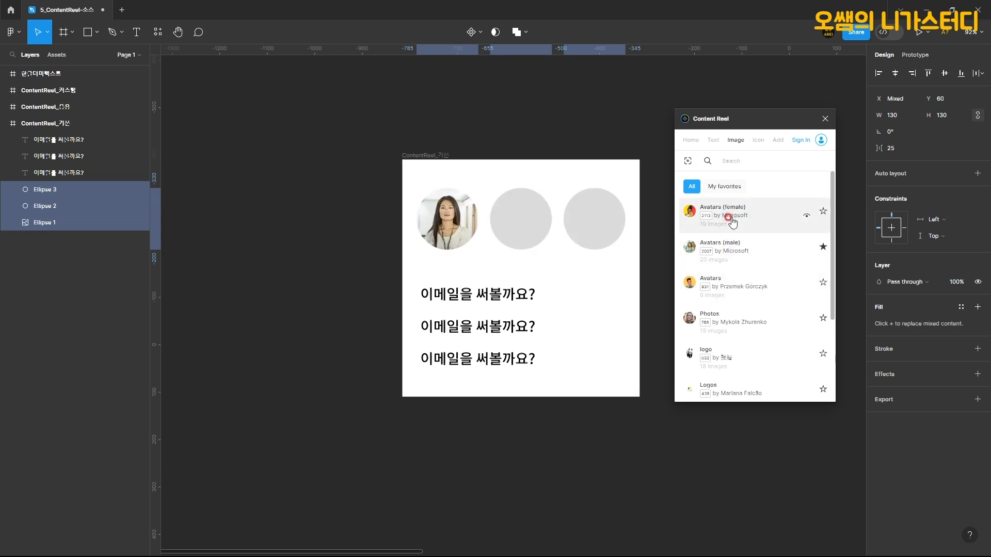
click(731, 221)
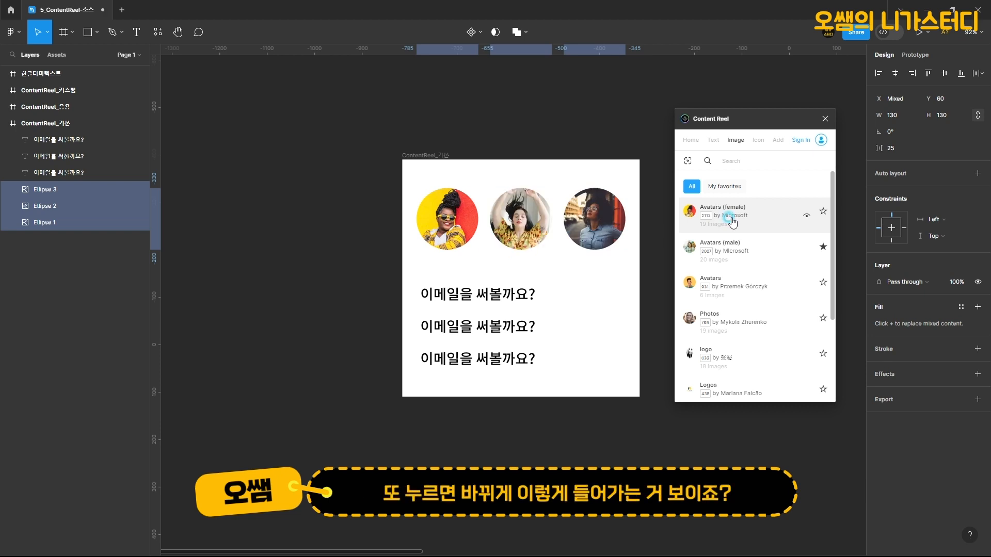
click(731, 221)
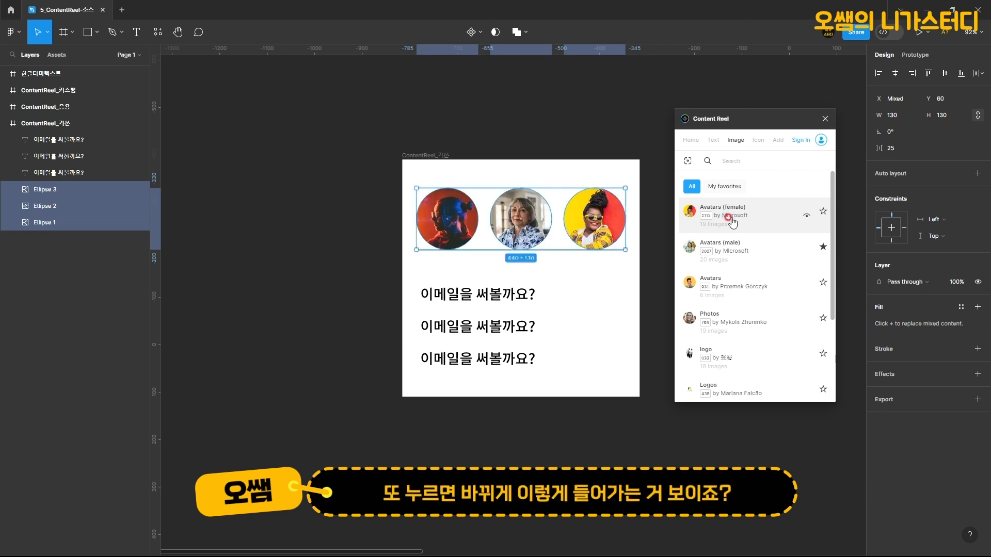
click(732, 221)
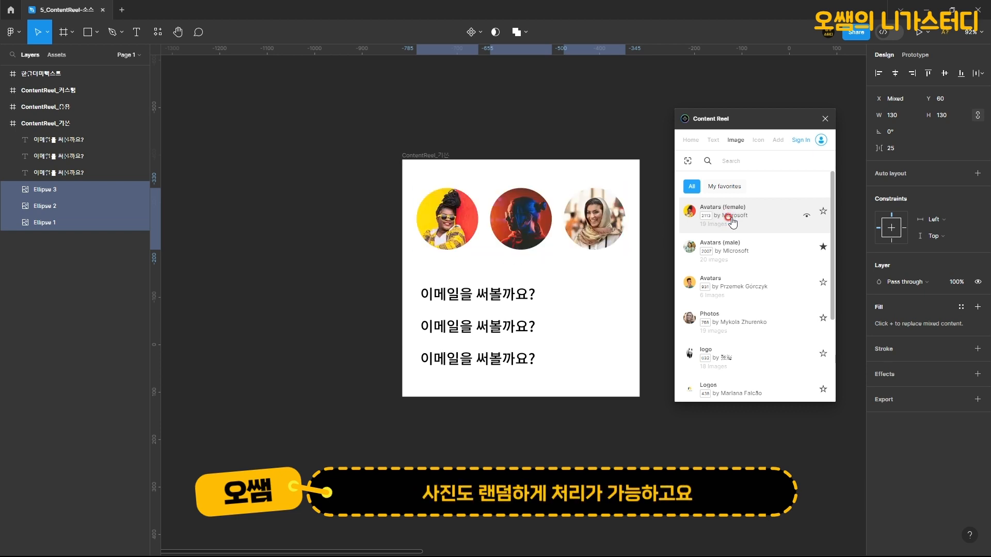
click(724, 321)
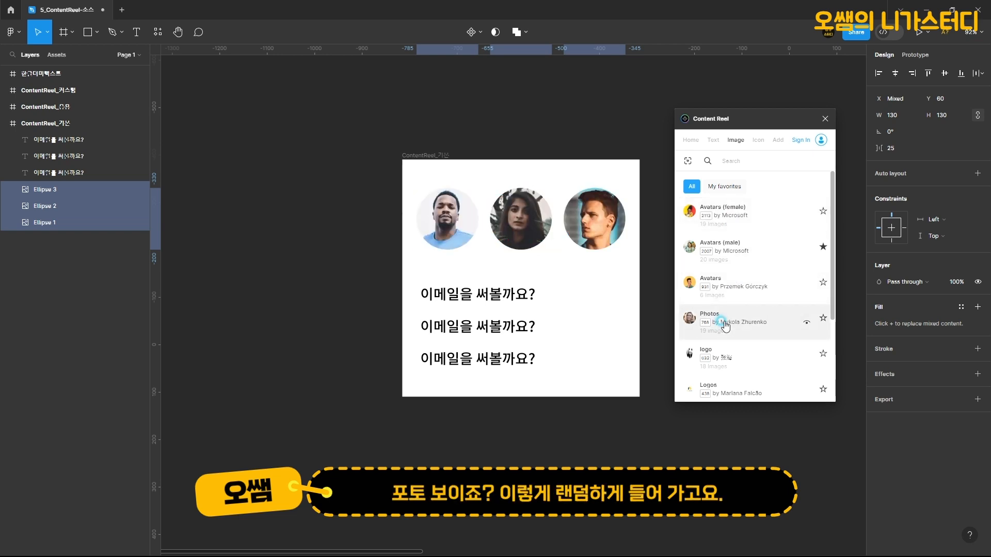
click(724, 324)
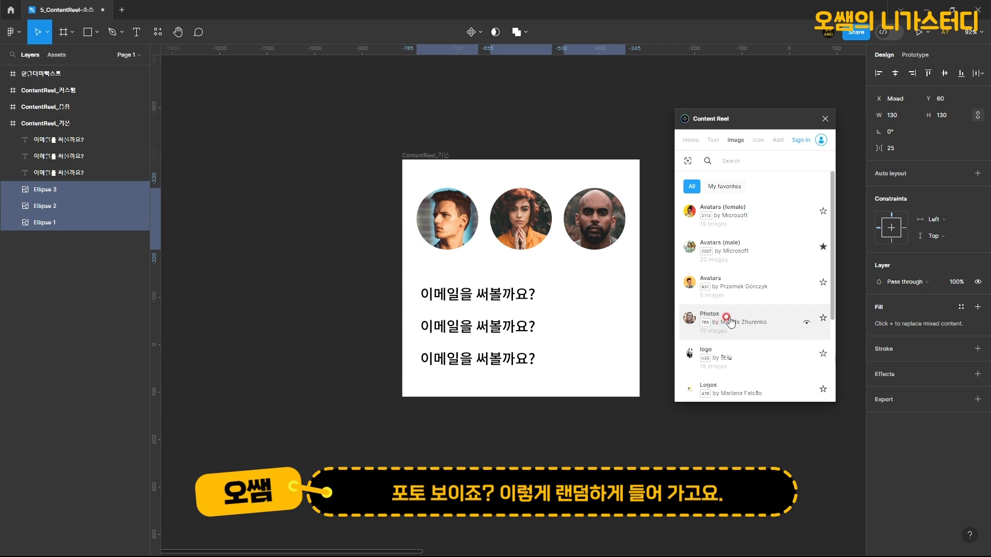
- Fill the three circles with random images from the S.Instagram Photo set and reshuffle them once
scroll(727, 321, down, 5)
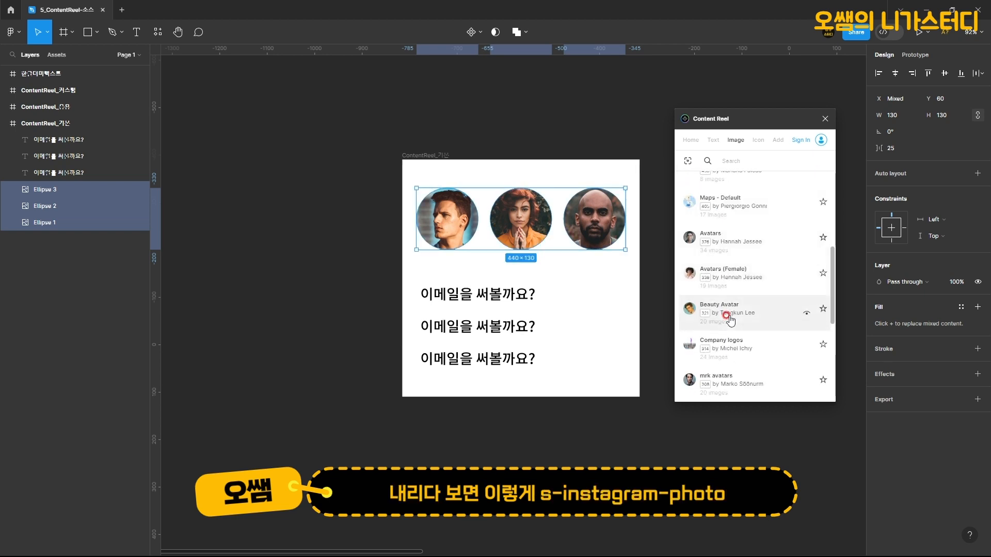
scroll(729, 320, down, 3)
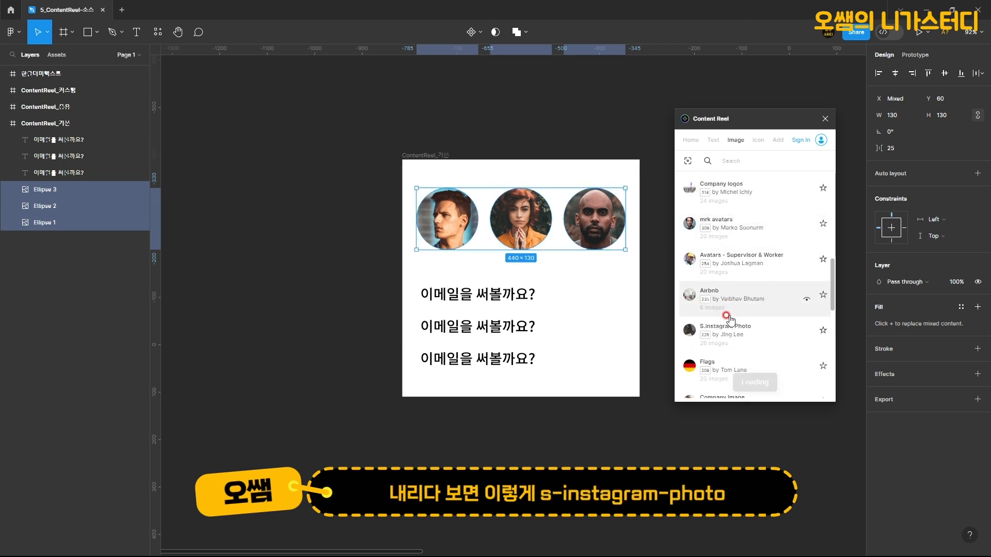
scroll(729, 319, down, 1)
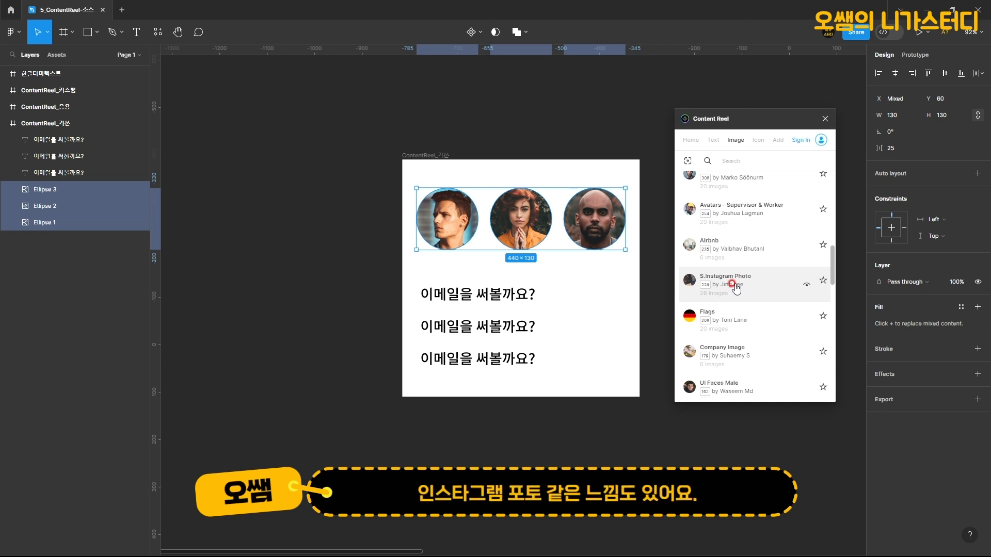
click(733, 284)
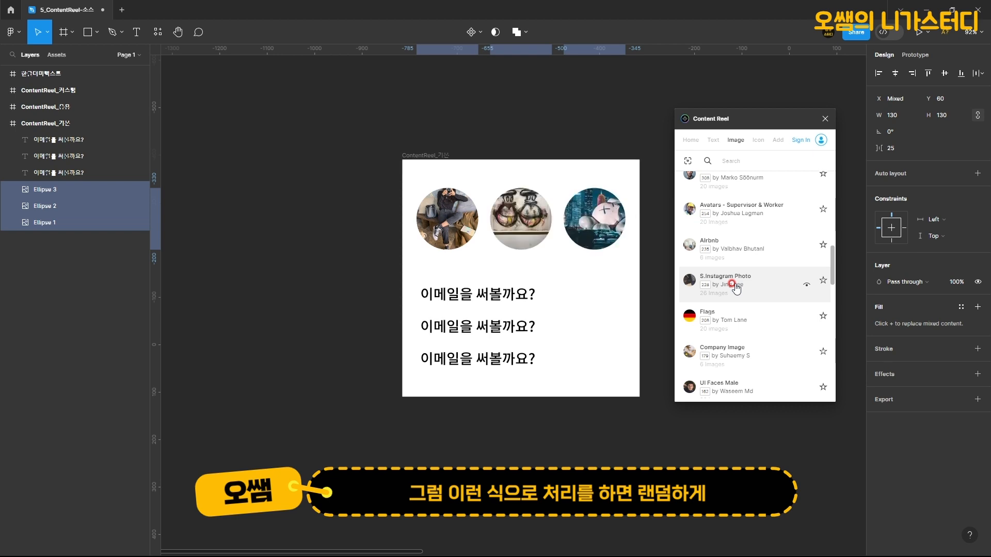
click(736, 289)
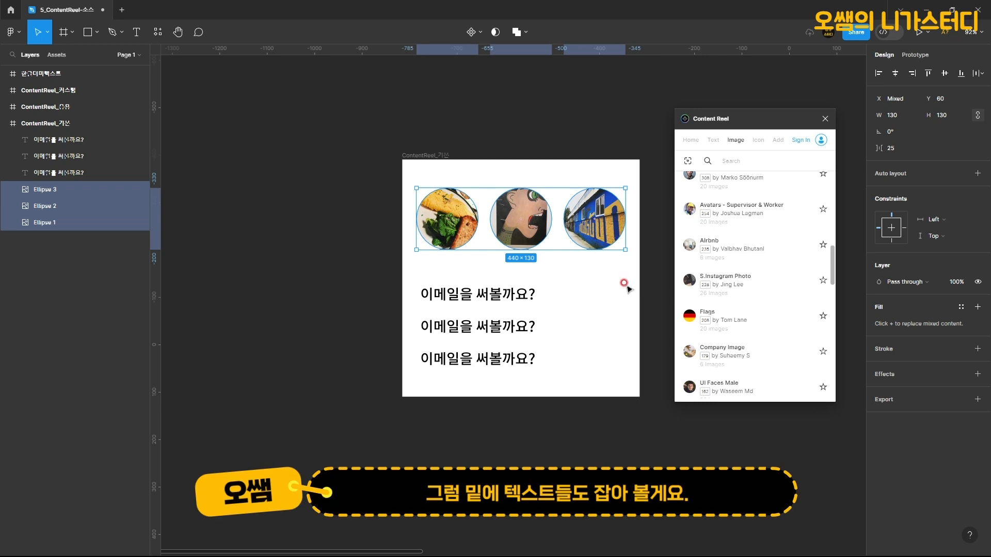
- Replace the three text lines below the circles with Content Reel's Email text content
click(492, 297)
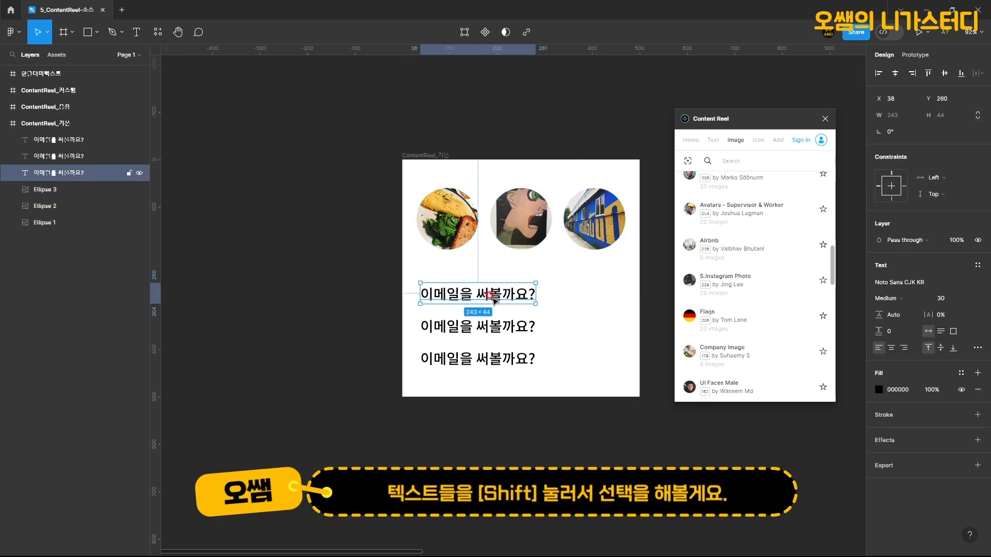
shift+click(504, 358)
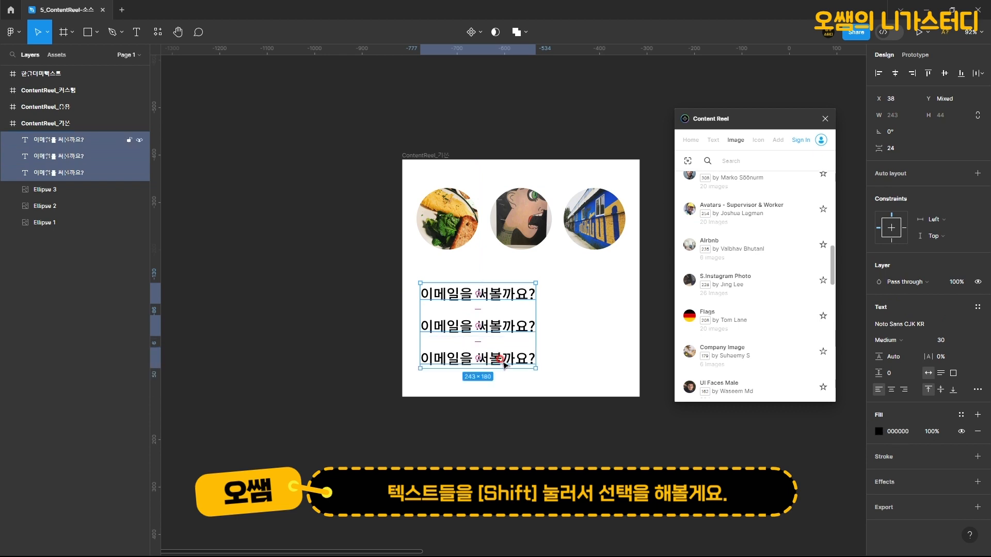
click(712, 140)
click(712, 140)
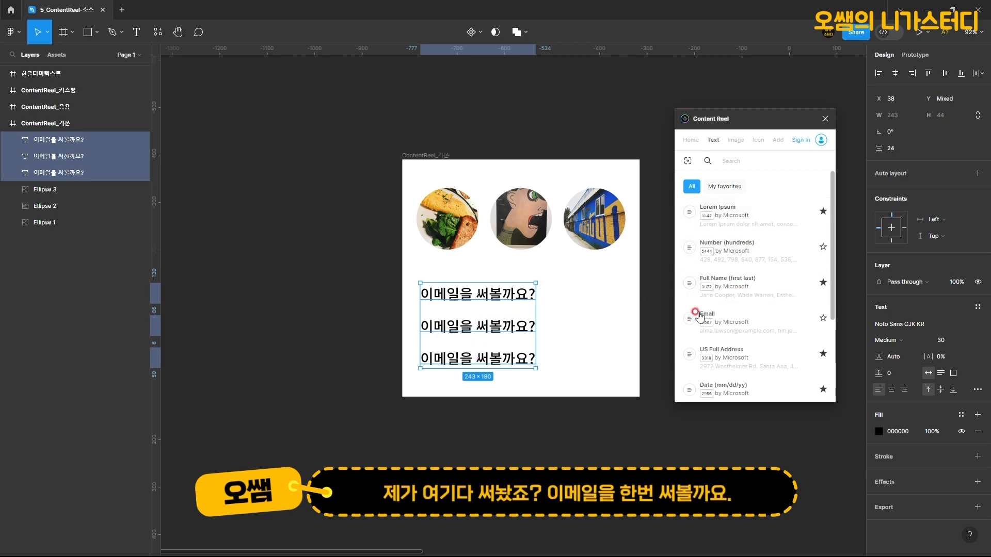
click(733, 321)
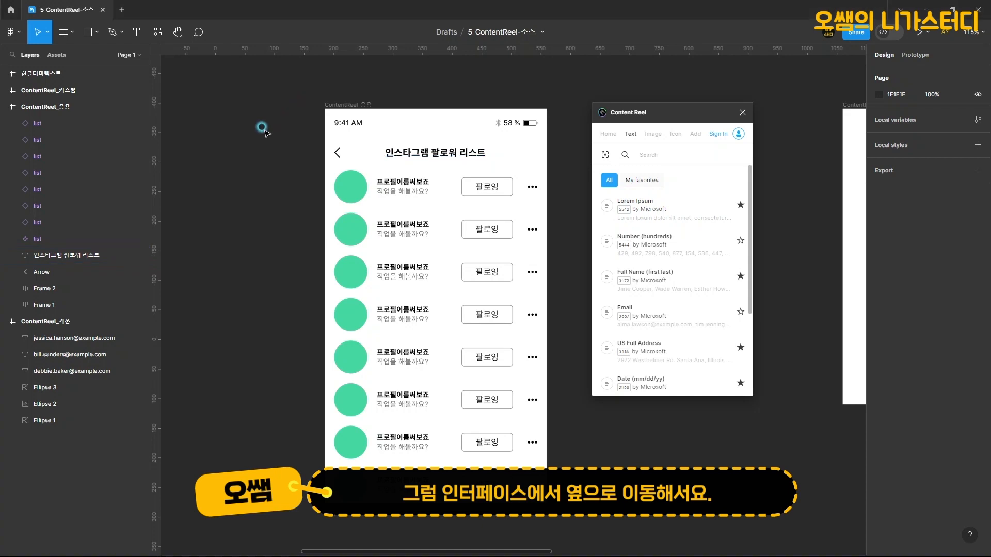
- Examine the follower list in the ContentReel_응용 frame, checking the title, the main list component and its copied instances
click(263, 129)
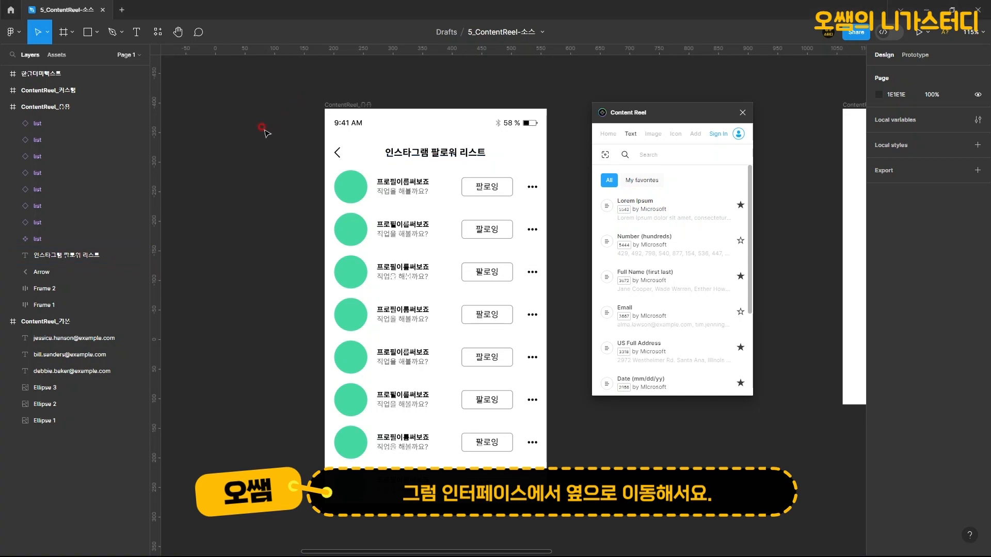
click(359, 105)
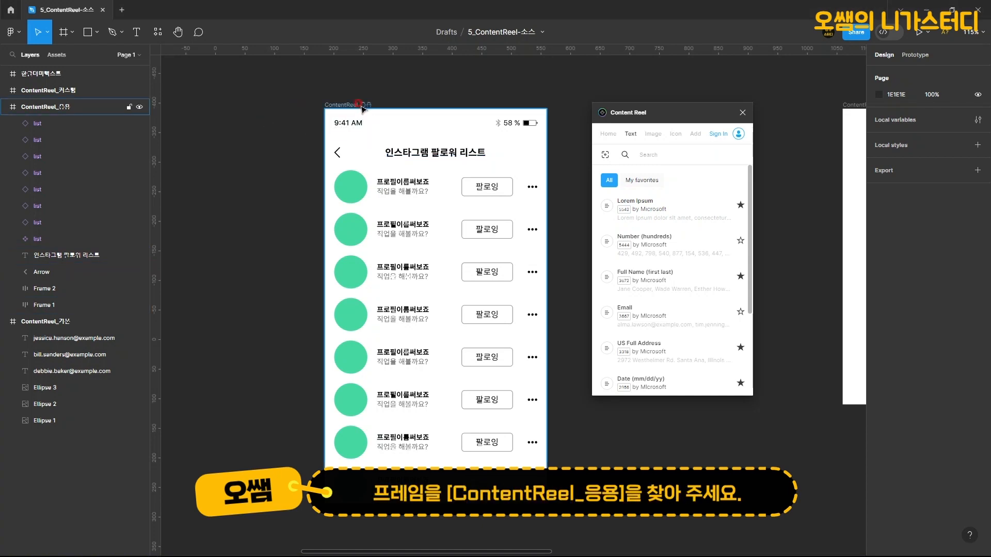
click(447, 151)
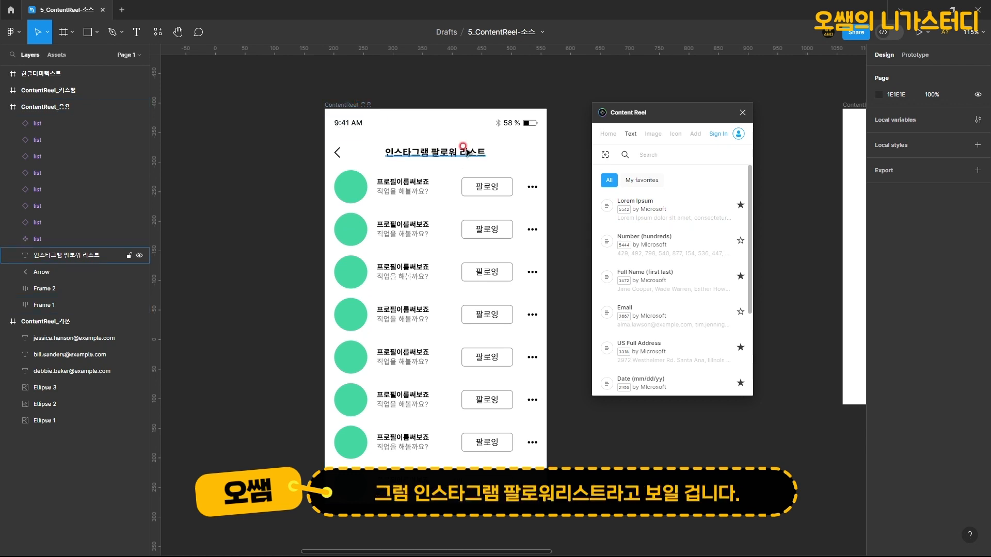
click(432, 191)
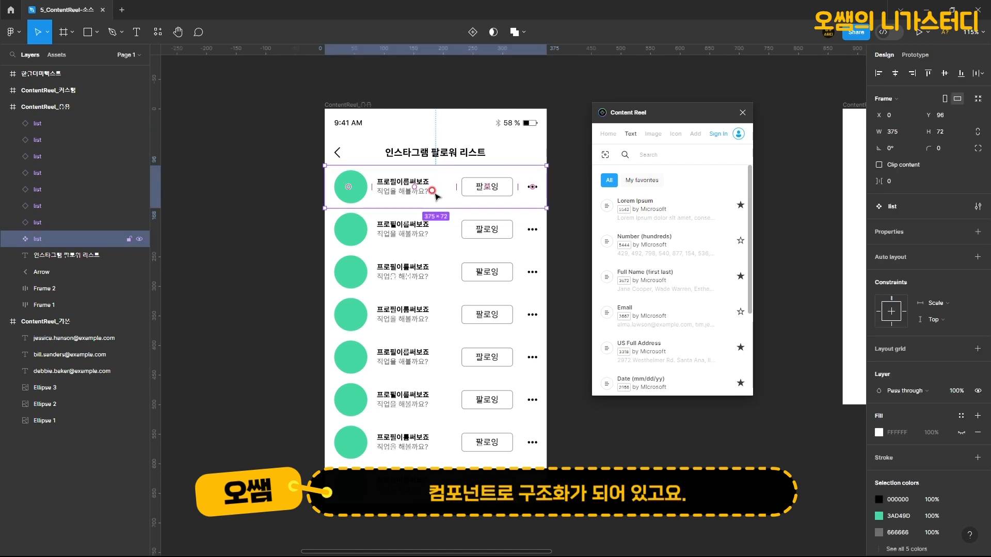
click(424, 236)
click(420, 276)
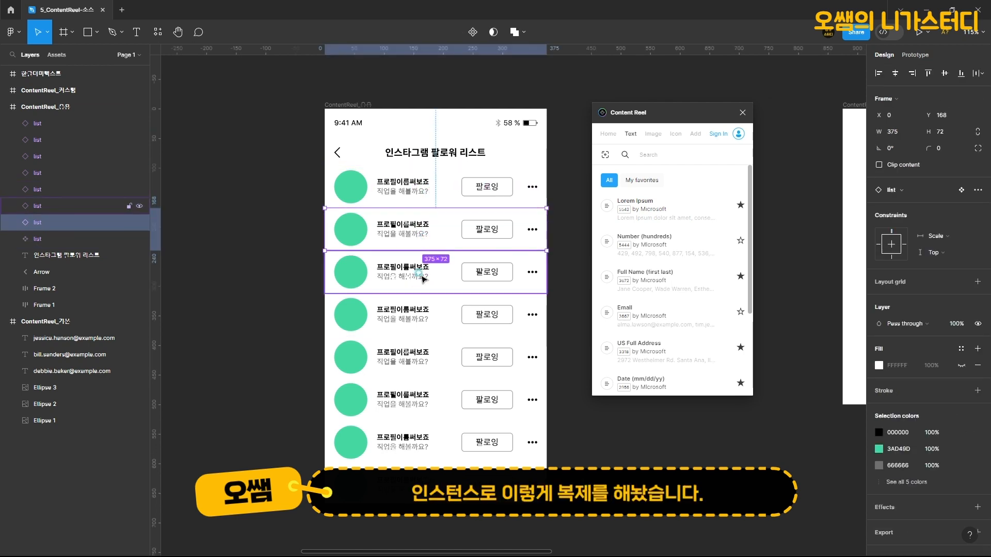
click(411, 323)
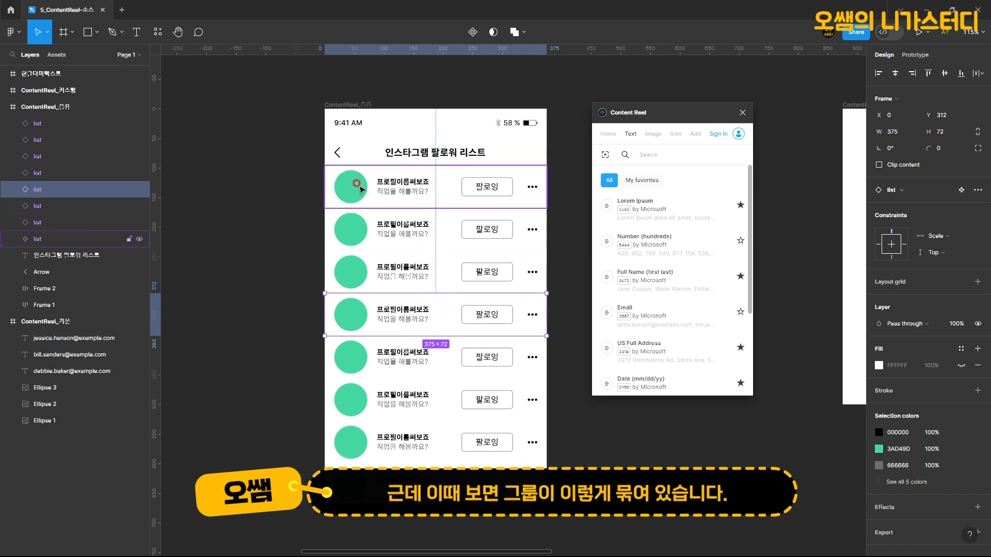
- Inspect the first list component's layer structure down to Ellipse 1 inside Frame 3, and clear the selection
click(361, 187)
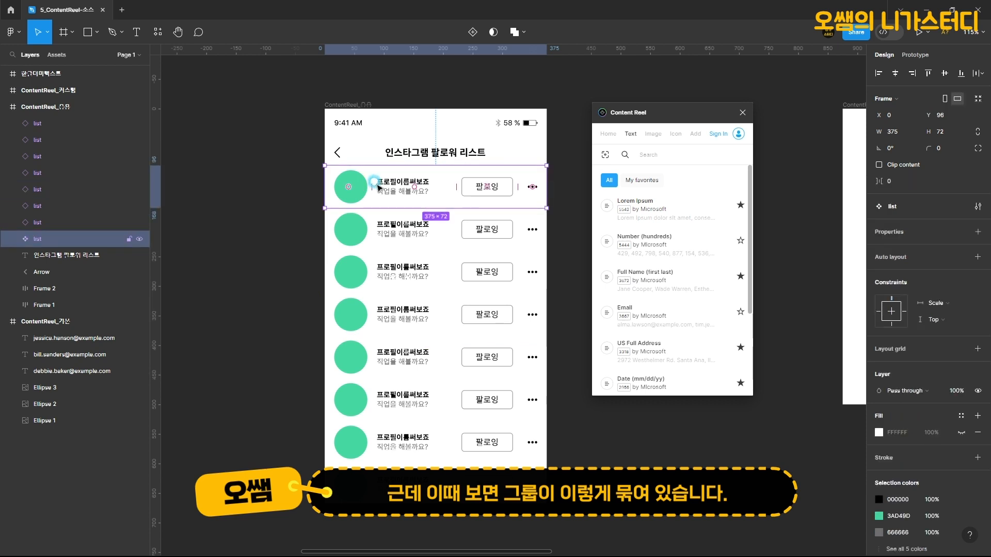
click(19, 240)
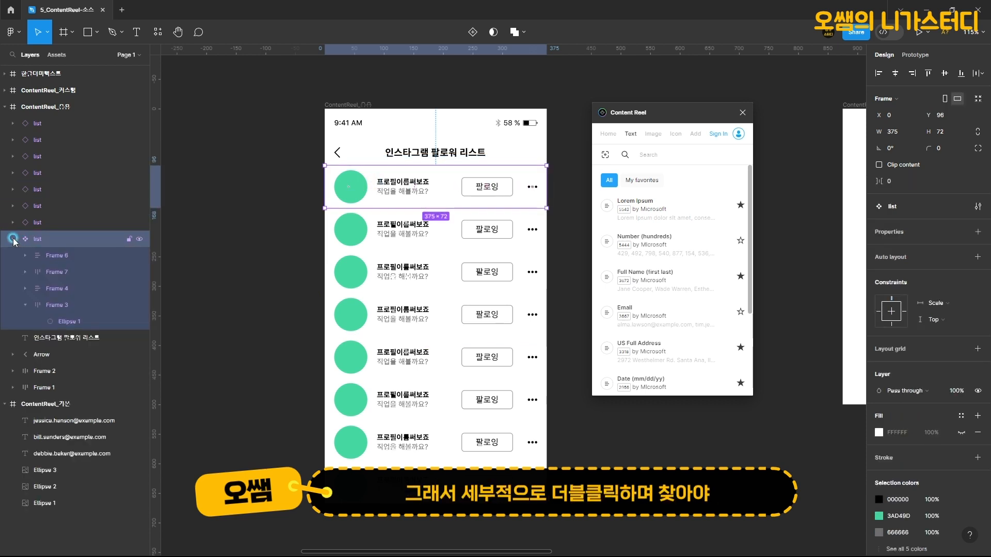
click(55, 306)
click(73, 322)
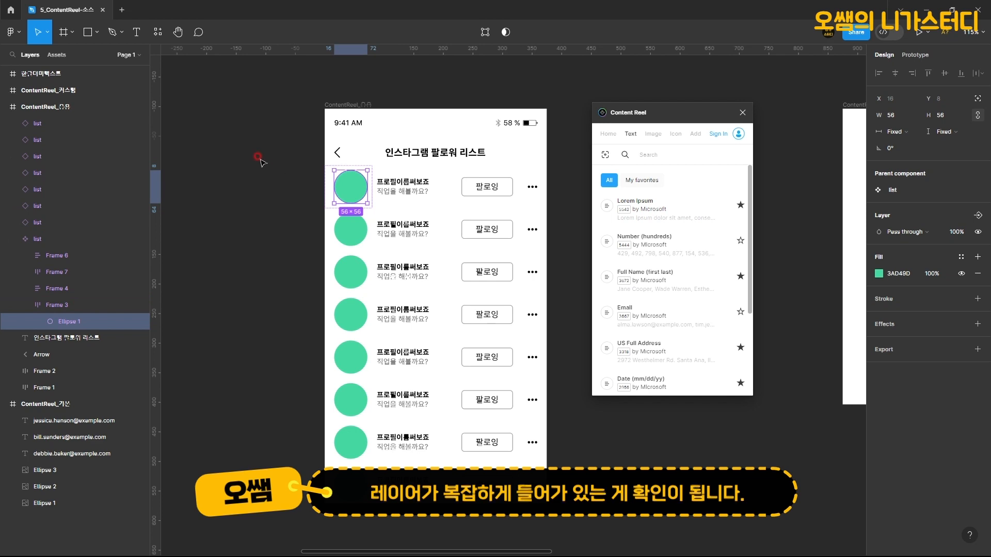
click(258, 158)
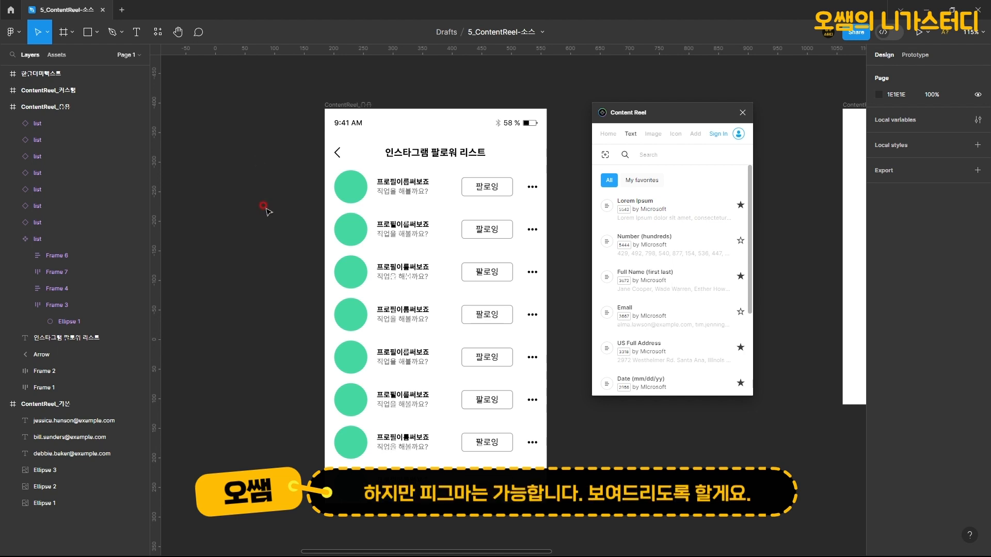
- Fill the profile circles in all eight rows of the follower list with images from the S.Instagram Photo set
double_click(355, 189)
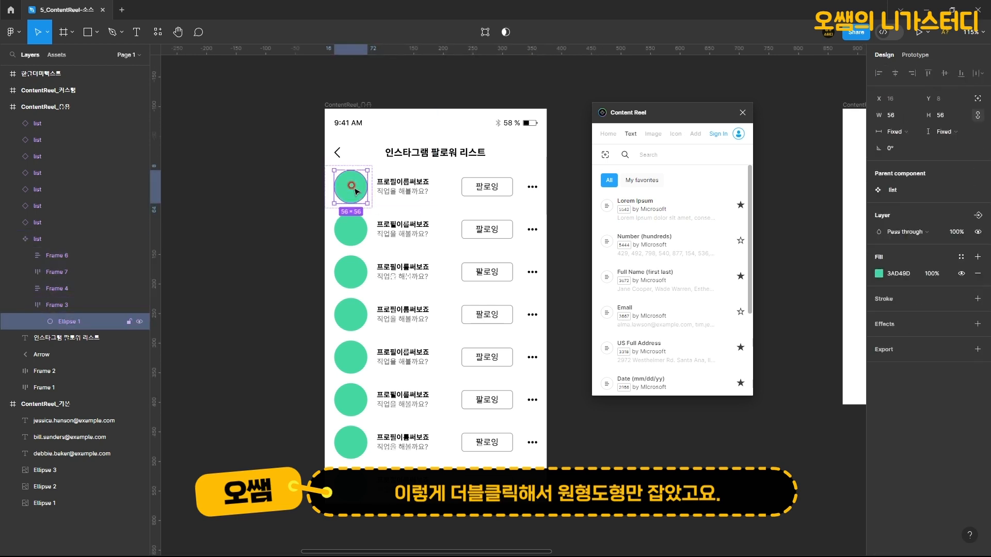
shift+click(350, 232)
shift+click(350, 232)
shift+click(351, 232)
shift+click(351, 232)
shift+click(350, 231)
shift+click(355, 228)
shift+click(356, 228)
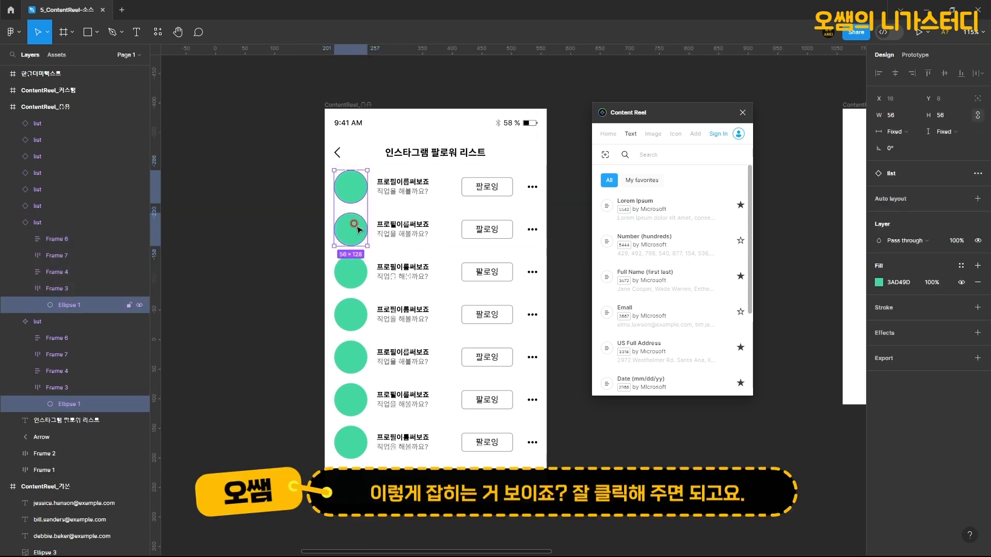
shift+click(354, 272)
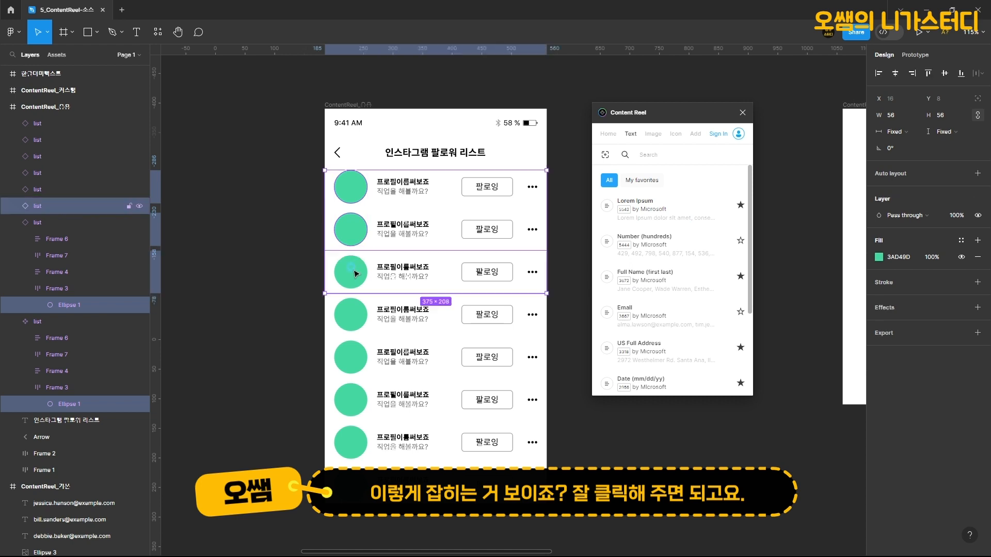
shift+click(353, 314)
shift+click(351, 357)
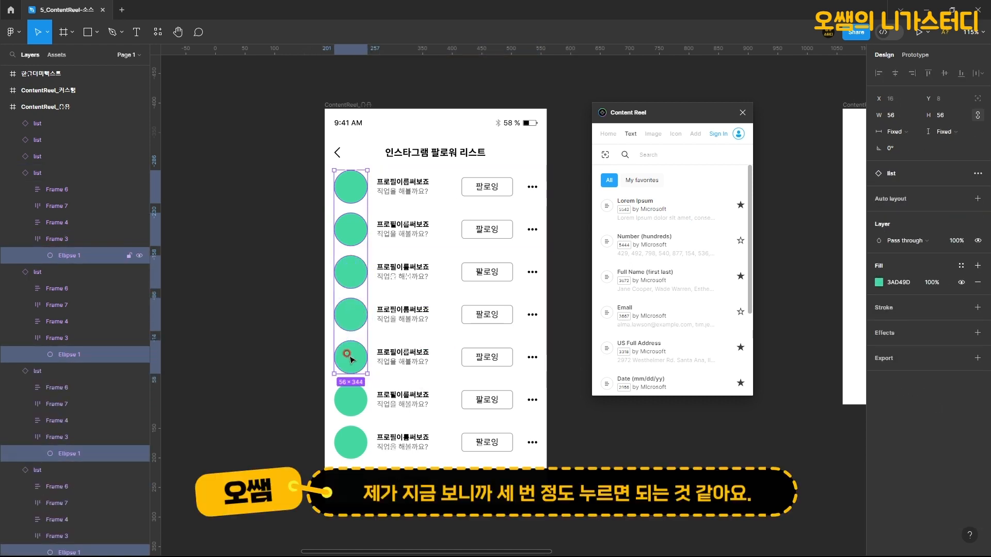
shift+click(355, 400)
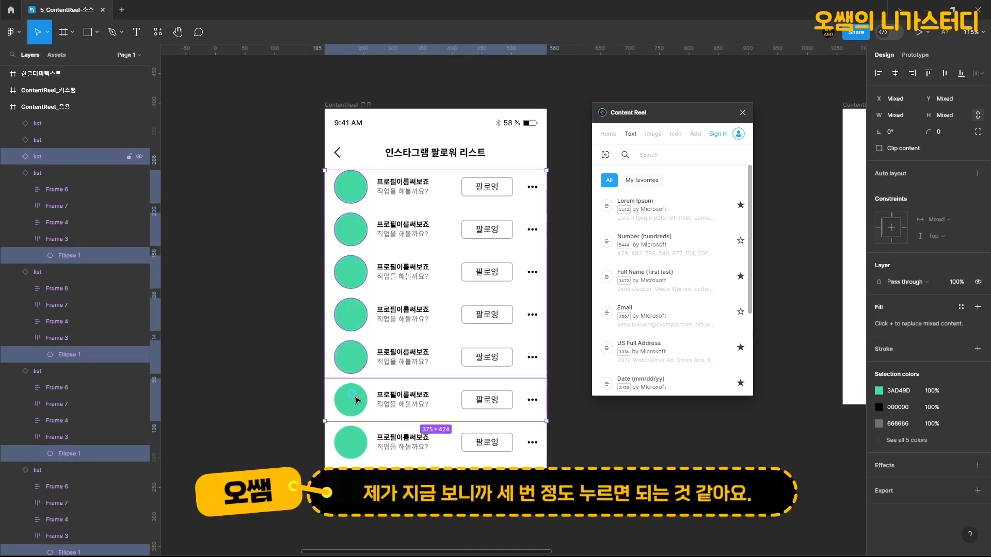
shift+click(359, 439)
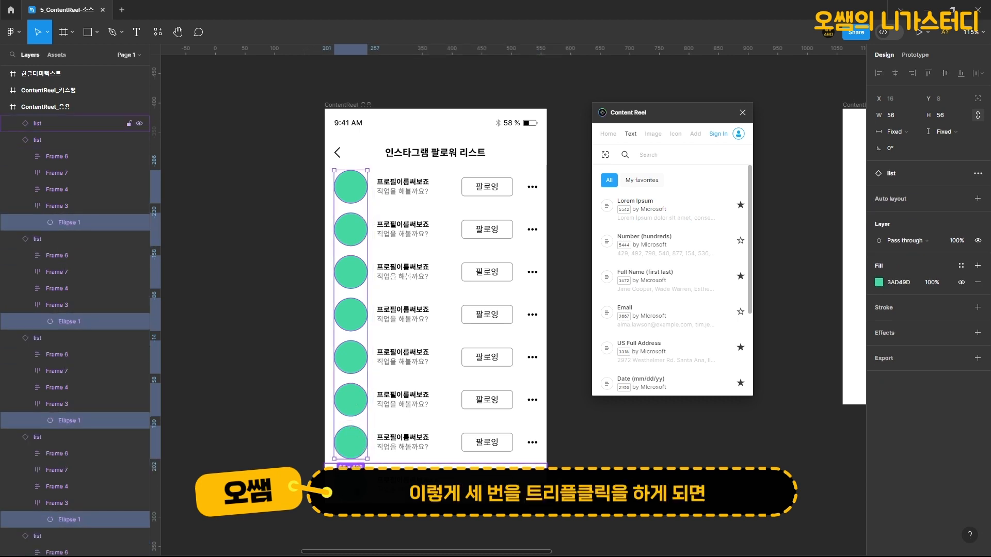
shift+triple_click(355, 484)
shift+triple_click(355, 484)
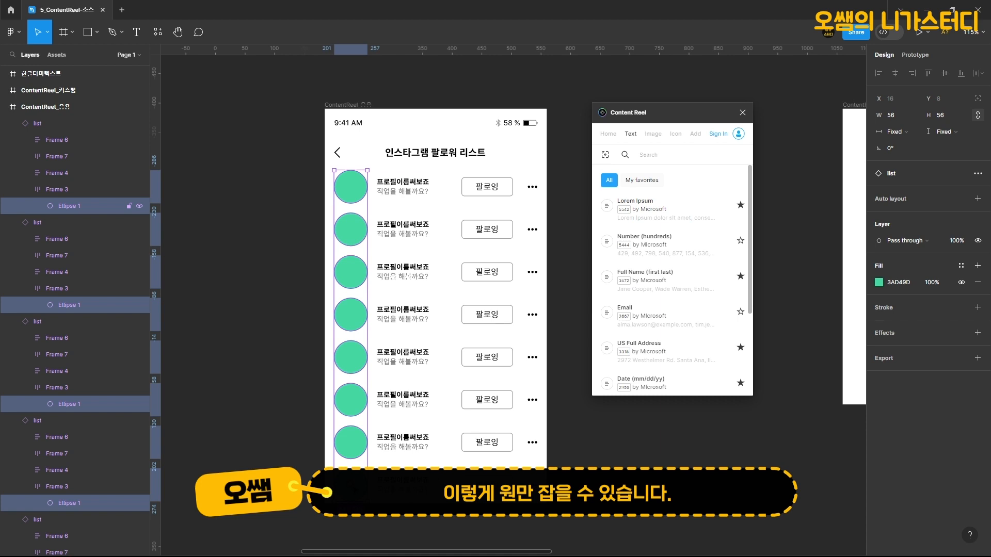
click(654, 136)
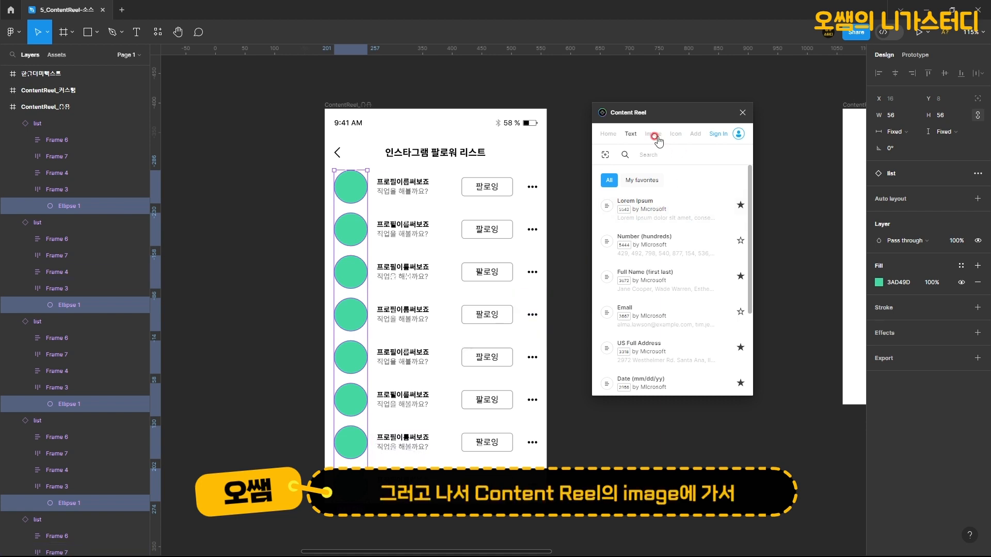
click(655, 136)
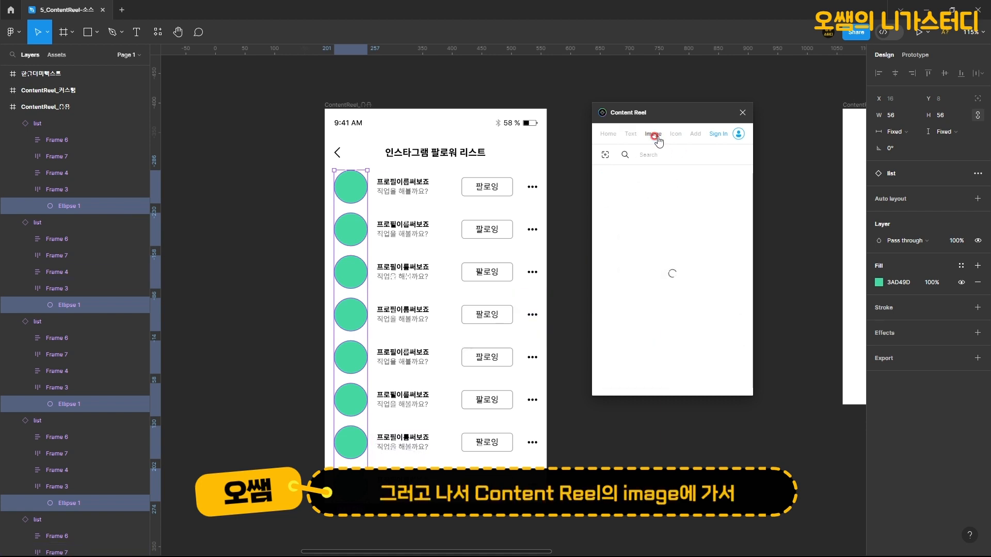
click(653, 255)
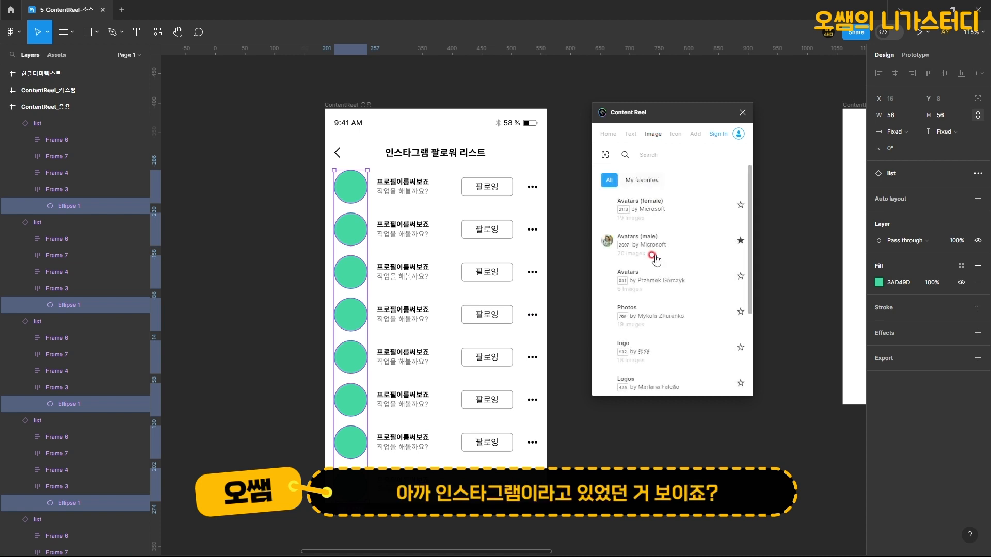
scroll(648, 247, down, 1)
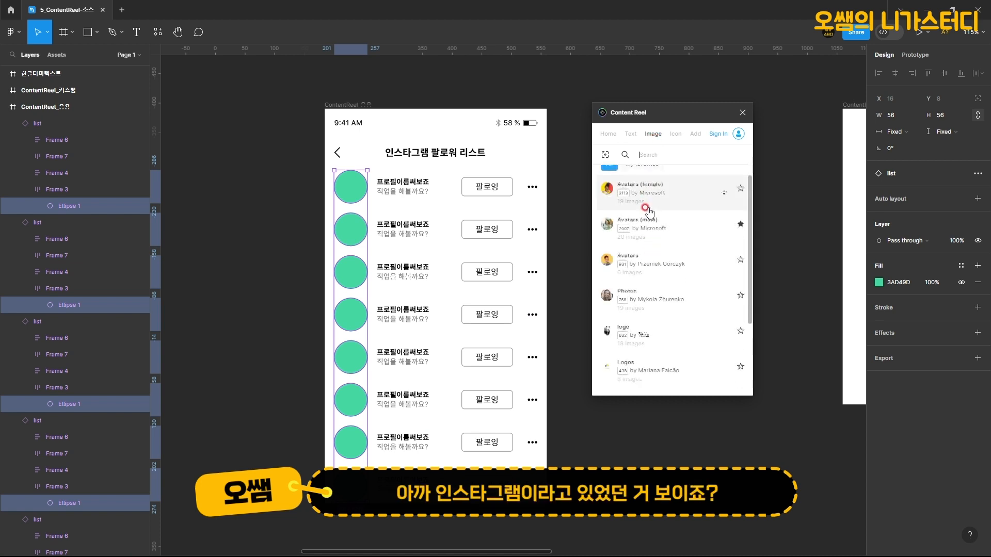
click(631, 296)
scroll(634, 300, down, 8)
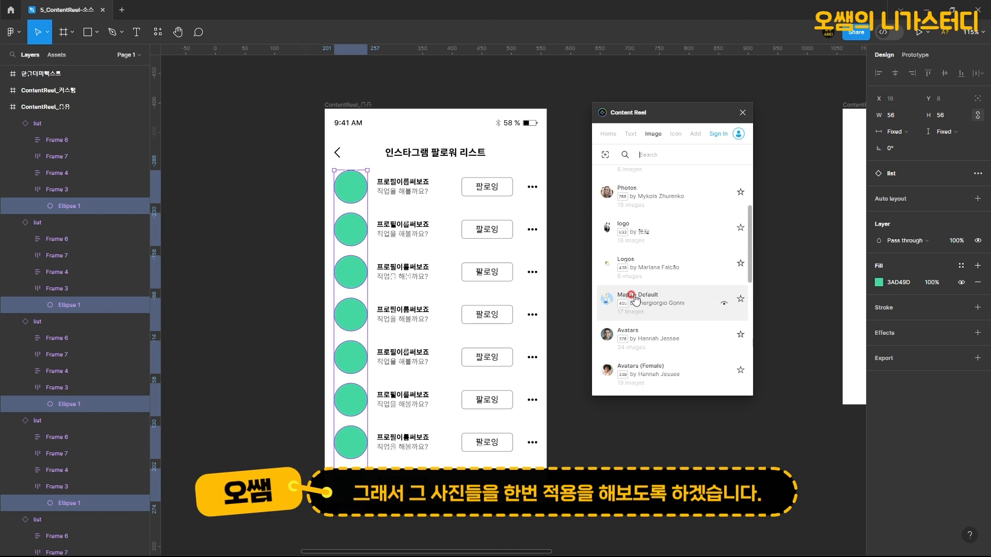
scroll(635, 299, down, 8)
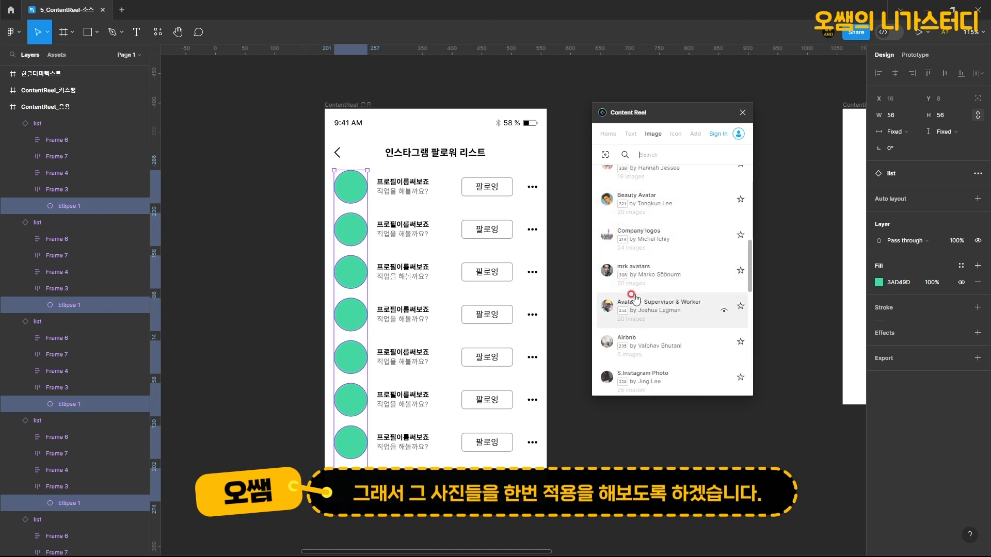
click(643, 275)
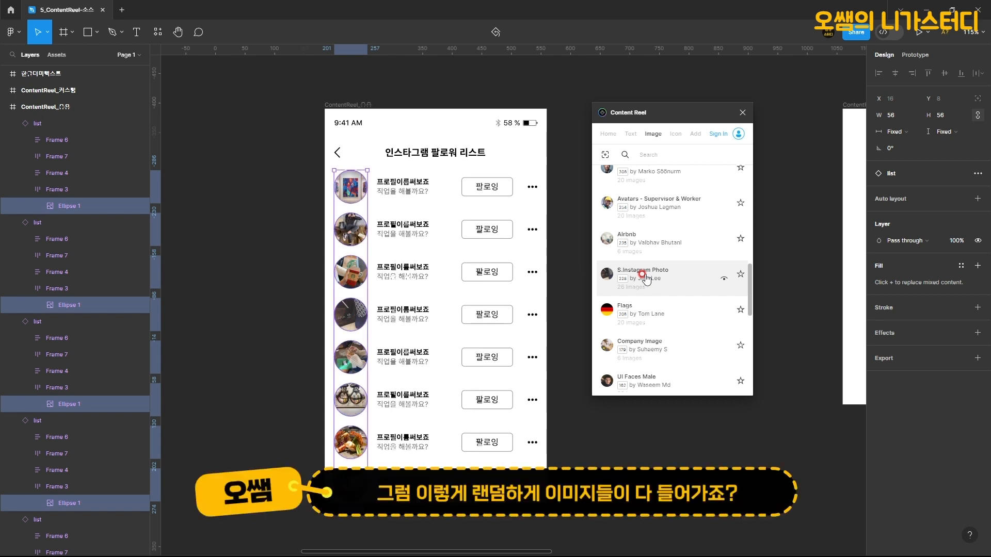
- Replace the profile-name text in all eight follower rows with Content Reel's First Name text content
double_click(413, 181)
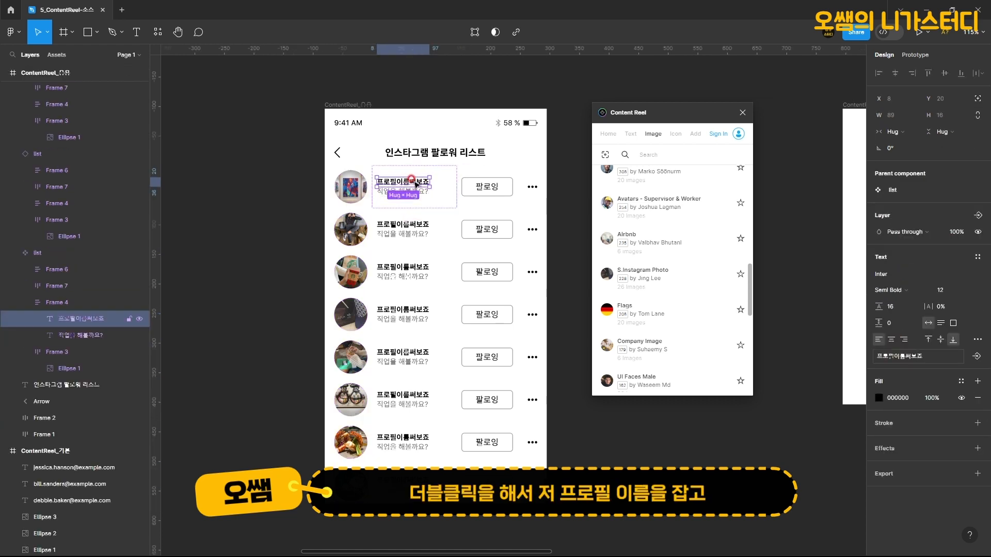
shift+click(413, 226)
shift+click(413, 227)
shift+click(413, 227)
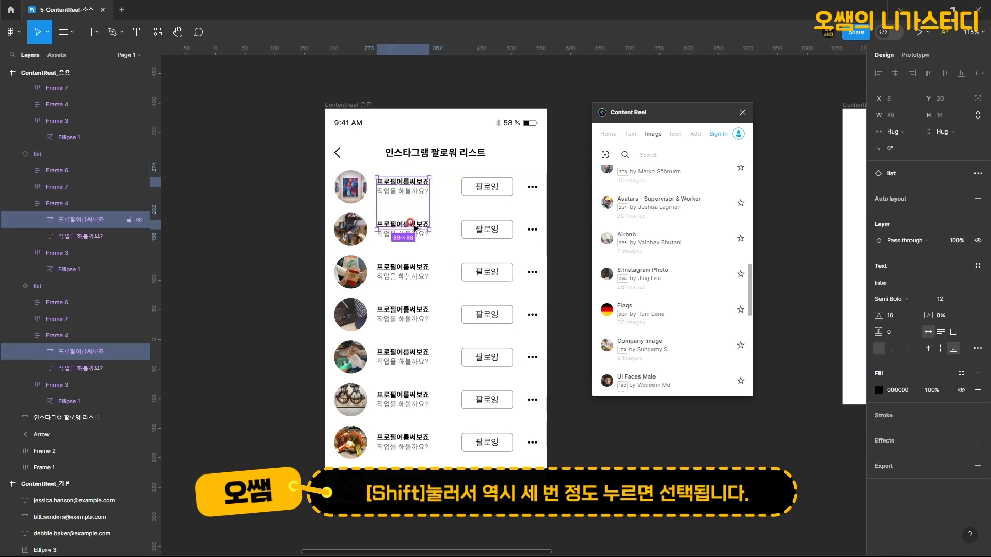
shift+click(410, 269)
shift+click(409, 270)
shift+click(410, 270)
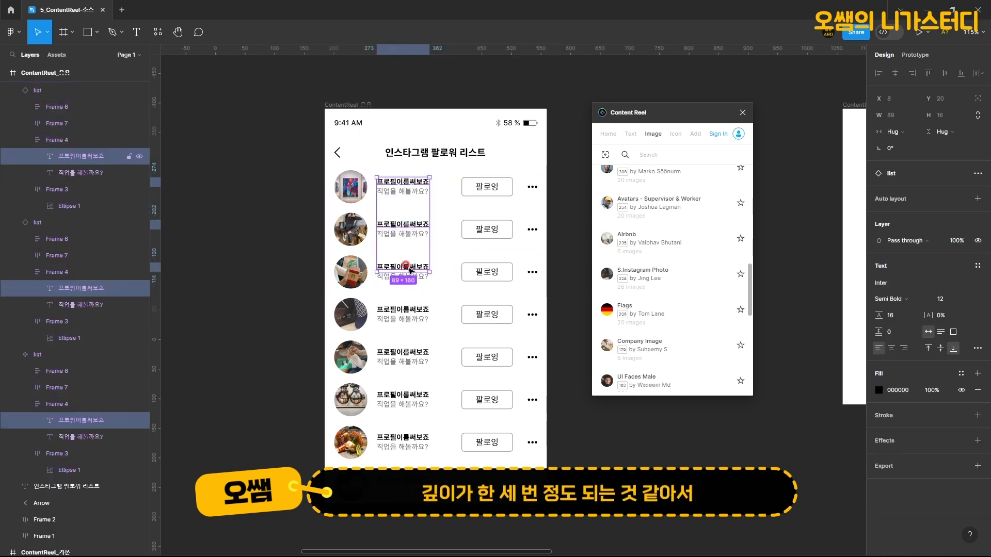
shift+click(409, 310)
shift+click(410, 310)
shift+click(409, 310)
shift+click(411, 353)
shift+click(410, 353)
shift+click(411, 355)
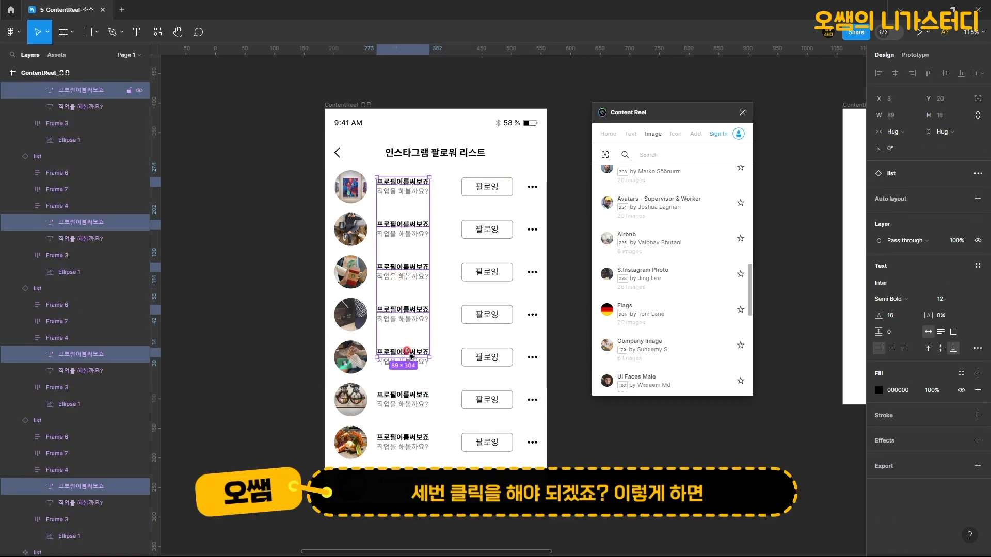
shift+click(410, 395)
shift+click(410, 394)
shift+click(410, 394)
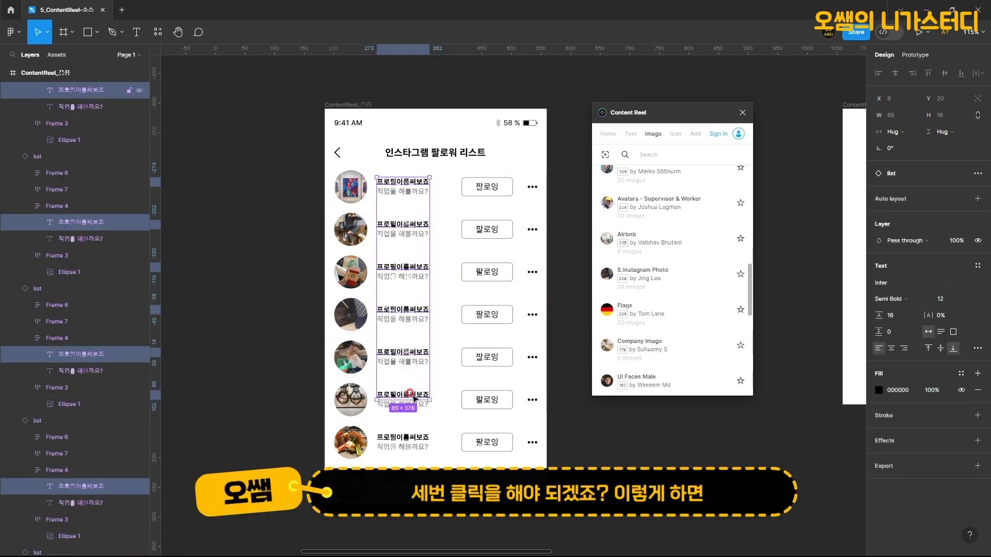
shift+click(416, 439)
shift+click(416, 439)
shift+click(412, 481)
shift+click(412, 482)
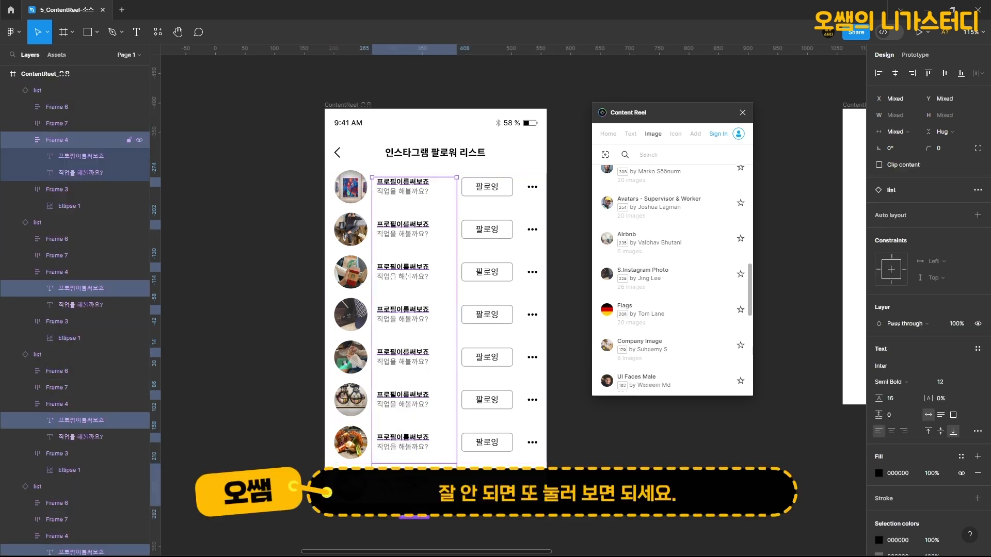
shift+click(412, 482)
shift+click(413, 482)
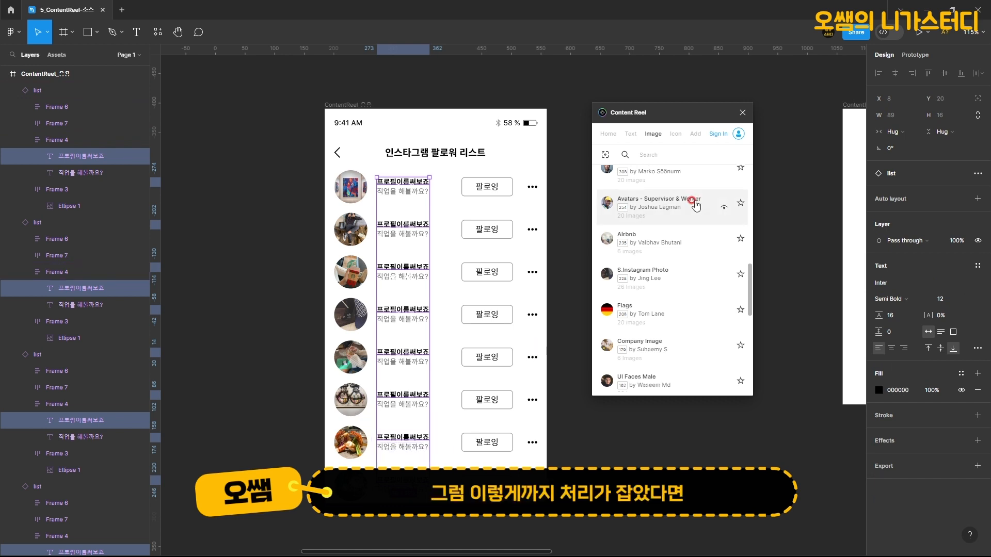
click(632, 134)
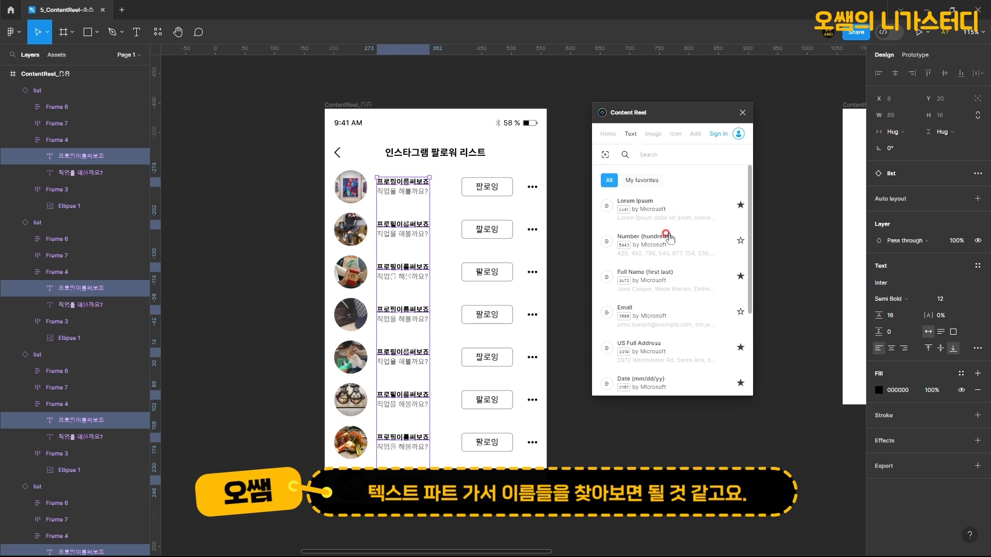
scroll(666, 279, down, 2)
click(662, 298)
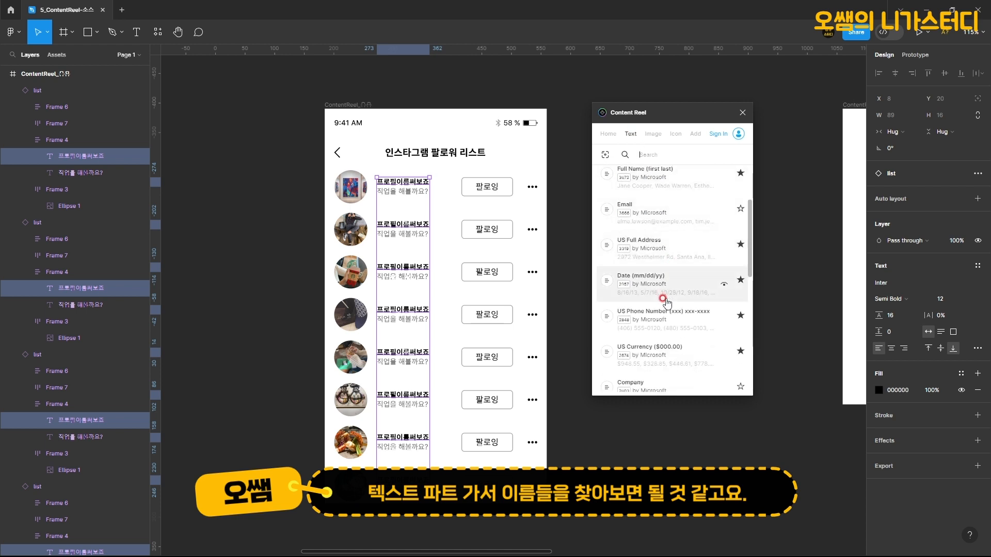
scroll(666, 304, down, 4)
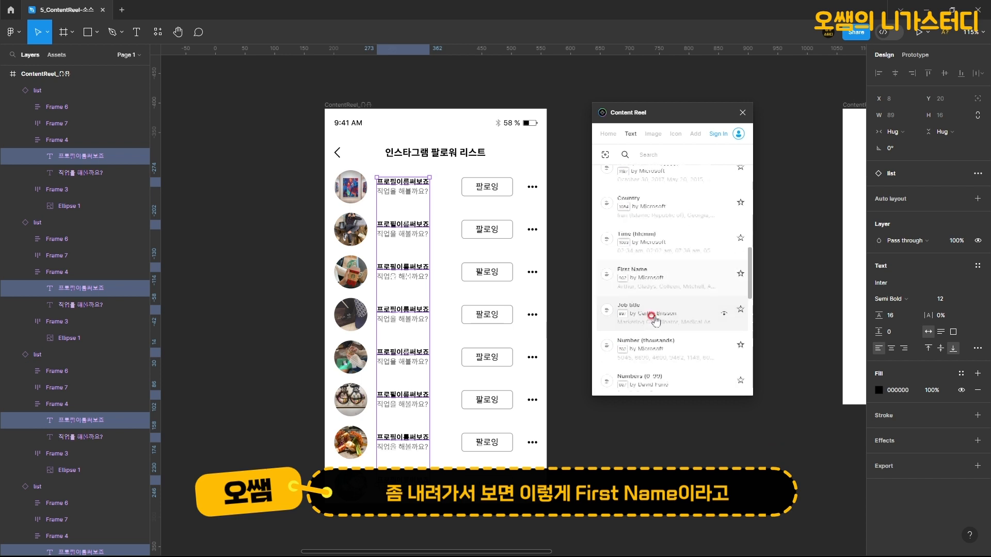
scroll(659, 283, down, 1)
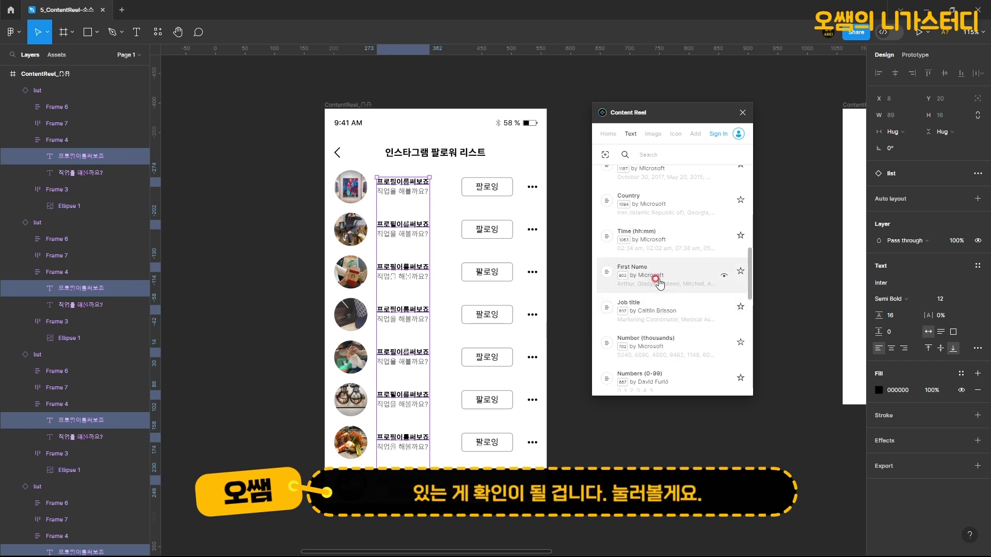
click(658, 280)
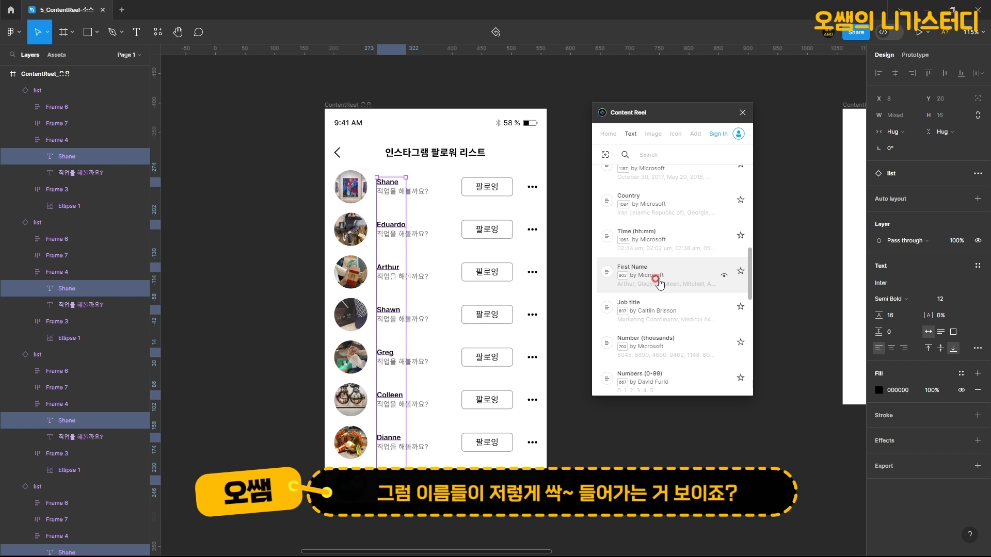
- Replace the grey occupation text under the names in all eight follower rows with the Job title content
click(422, 192)
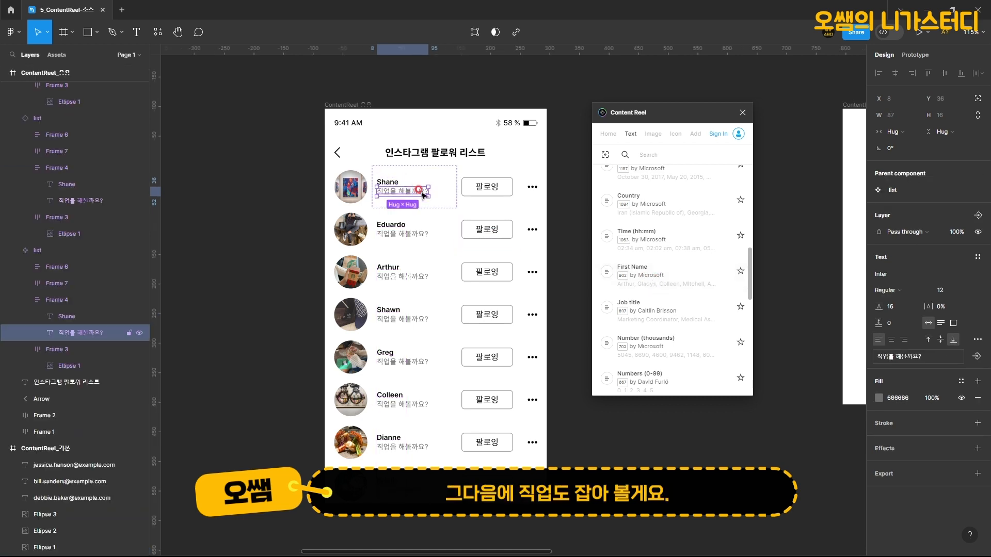
shift+click(415, 234)
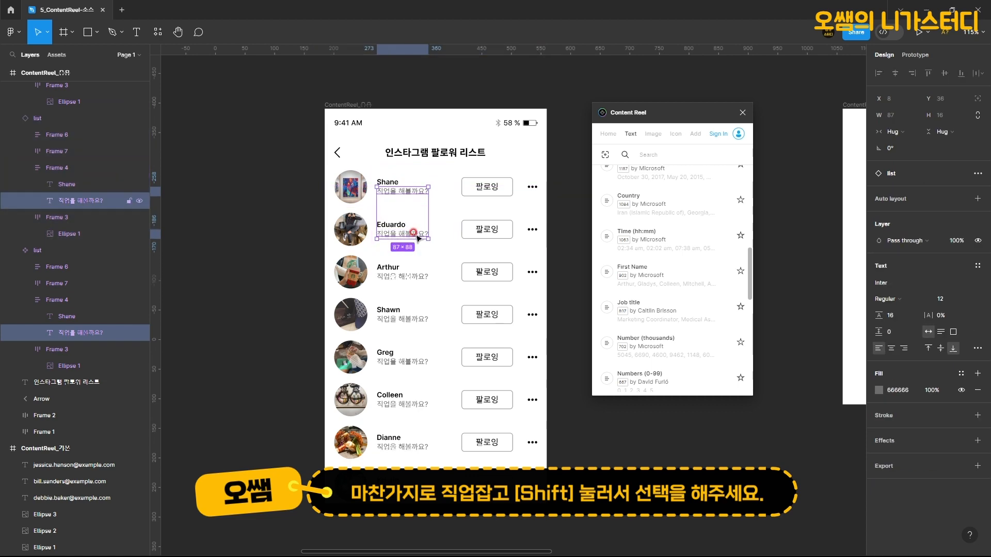
shift+click(414, 278)
shift+click(410, 318)
shift+click(408, 361)
shift+click(415, 404)
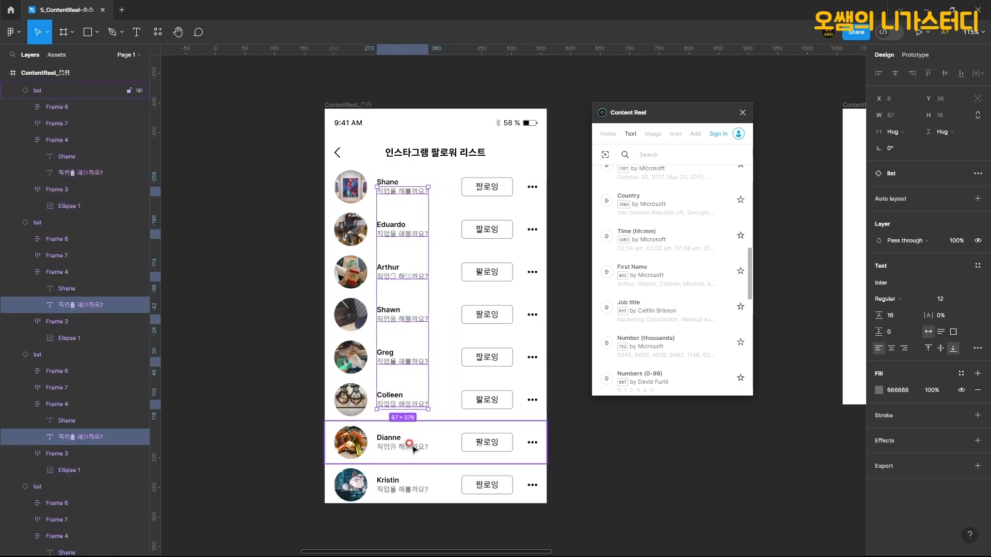
shift+click(415, 446)
shift+click(408, 489)
scroll(671, 289, down, 1)
click(652, 259)
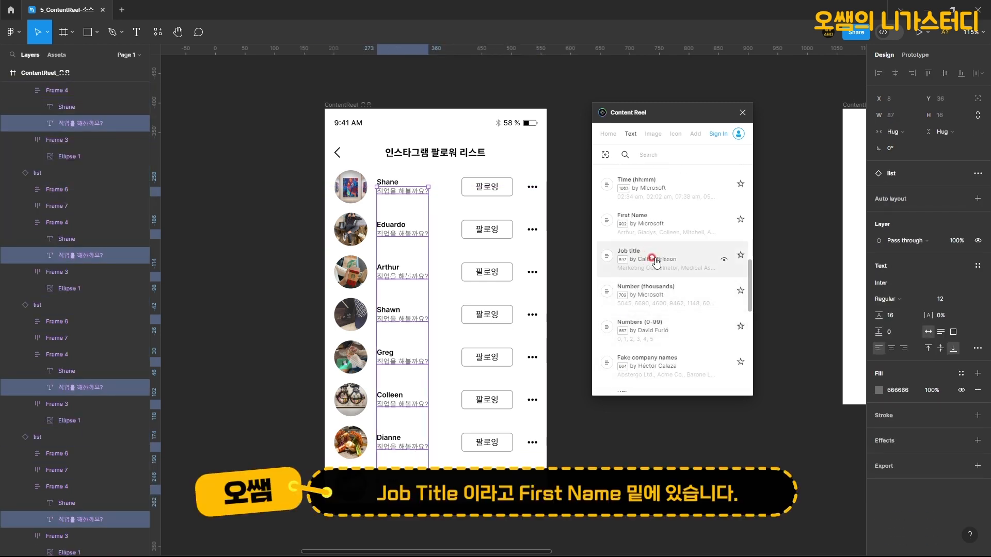
click(653, 260)
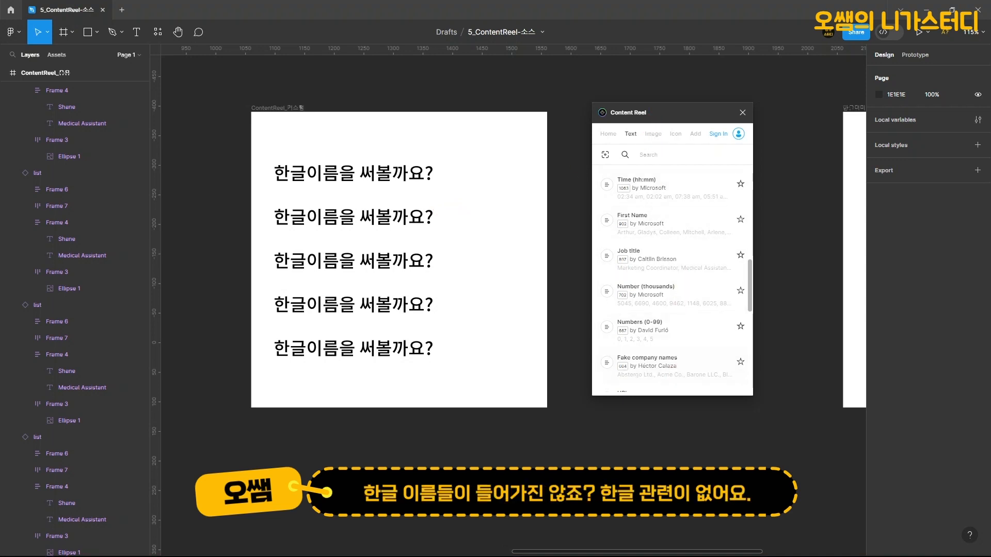
- Sign in to Content Reel with a Google account
scroll(671, 270, up, 5)
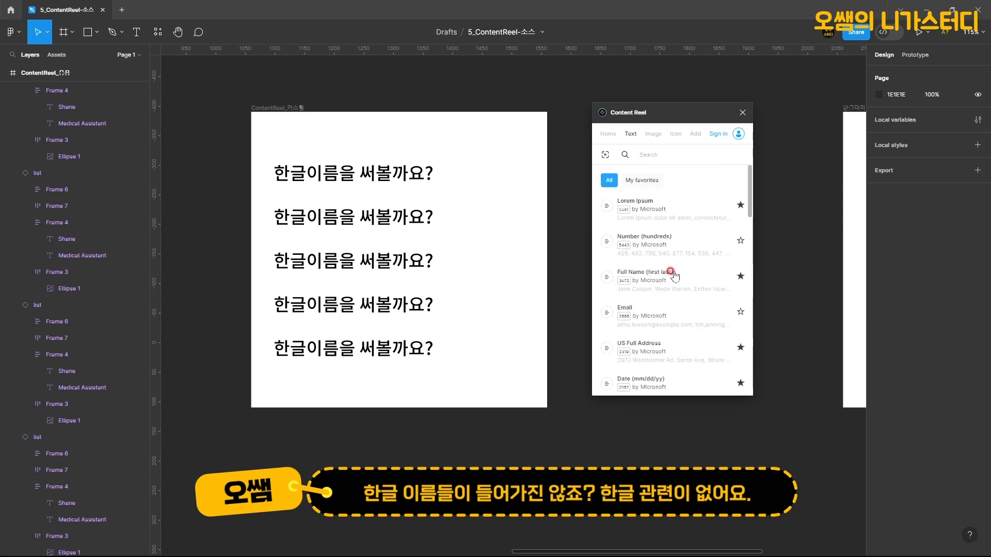
scroll(672, 268, down, 17)
scroll(673, 268, up, 17)
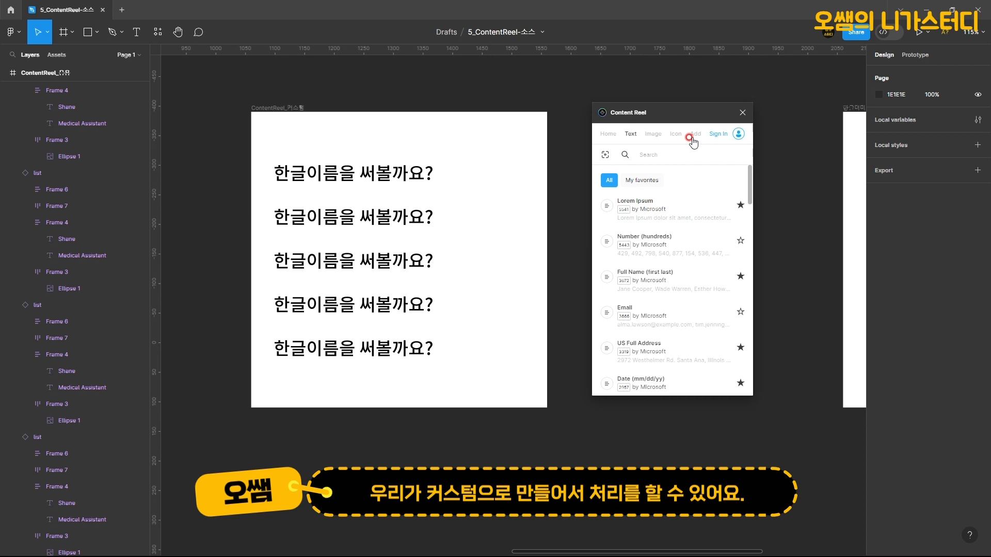
click(722, 135)
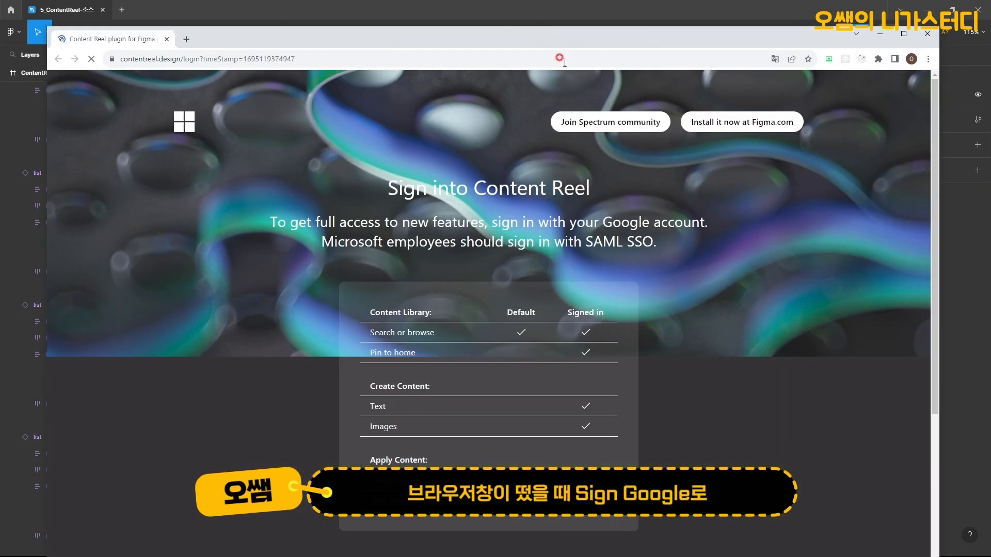
scroll(496, 258, down, 4)
click(475, 380)
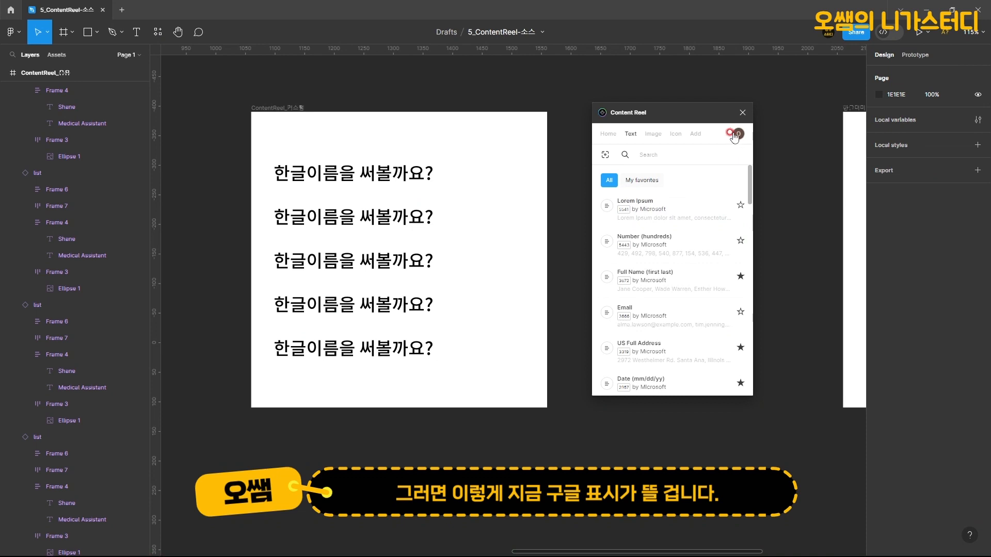
- Start a new text-based content set in Content Reel and title it 한글이름
click(693, 135)
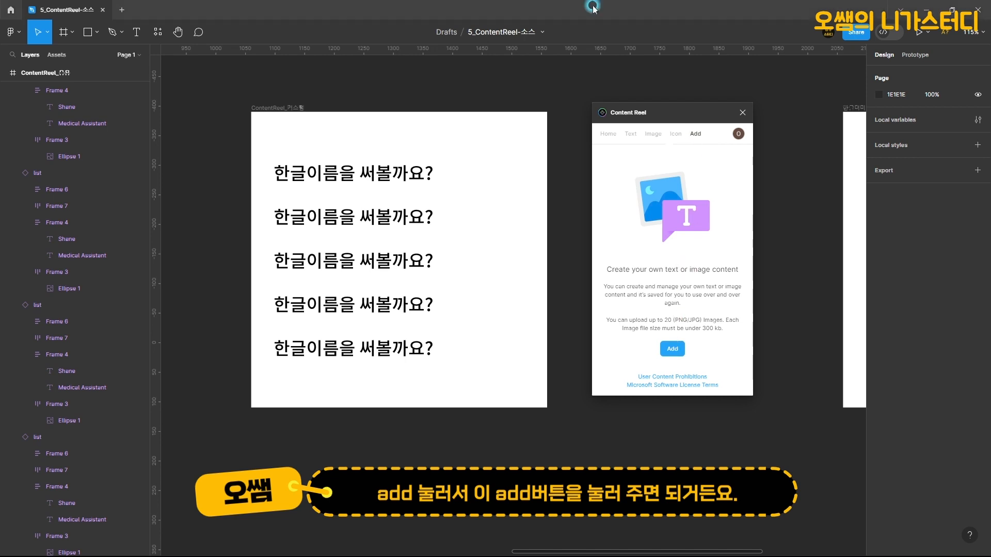
click(667, 346)
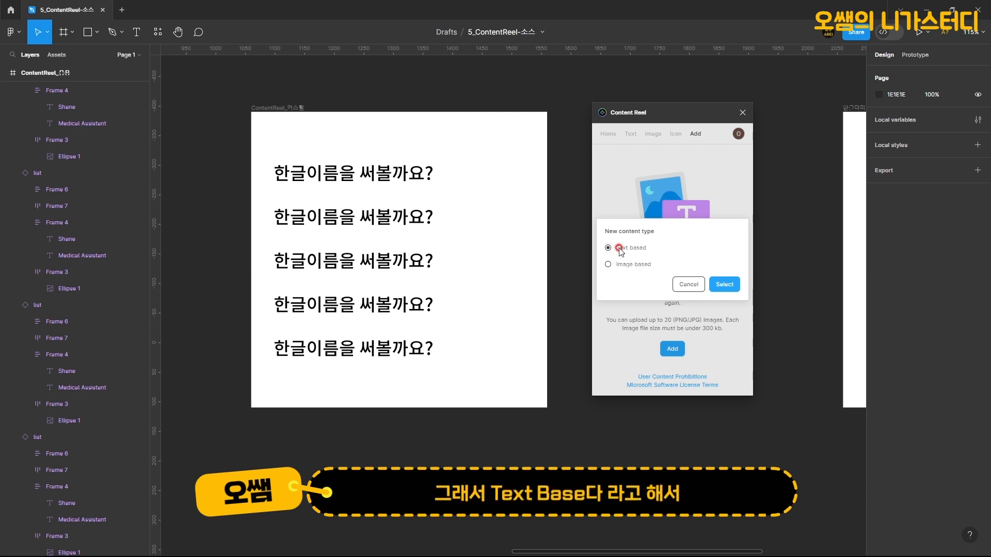
click(725, 284)
click(646, 191)
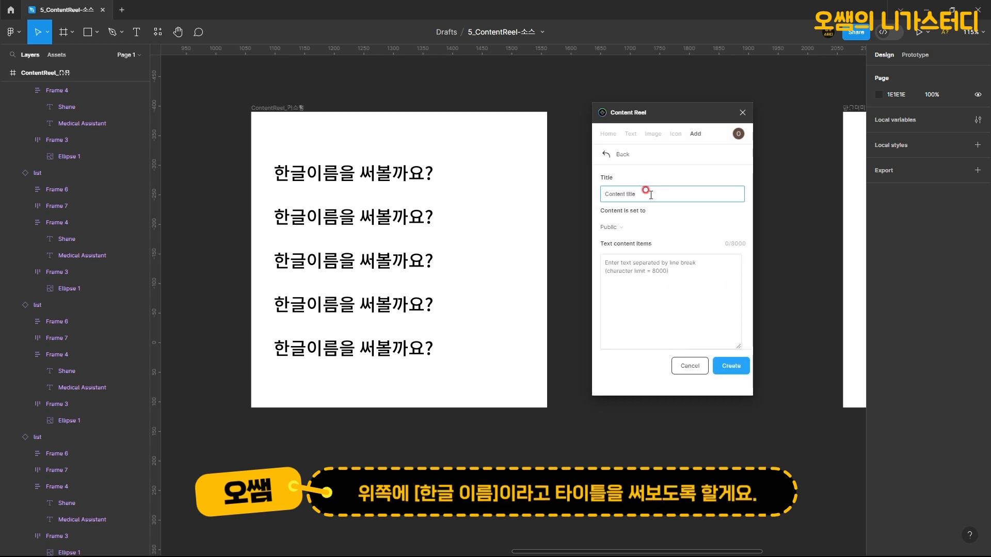
text(한글이름)
- Enter the seven BTS members' Korean names as text items, one per line, and create the content set as public
click(652, 283)
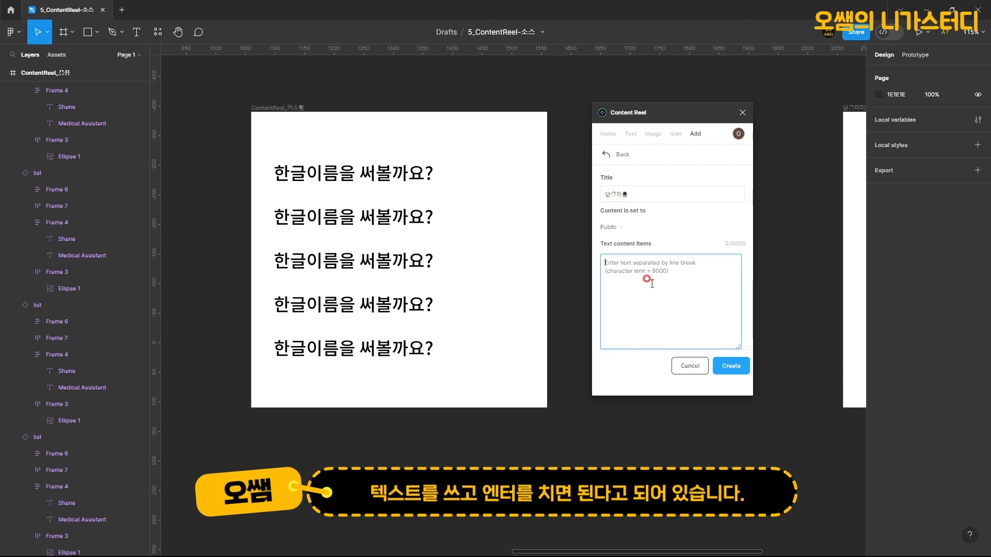
text(기)
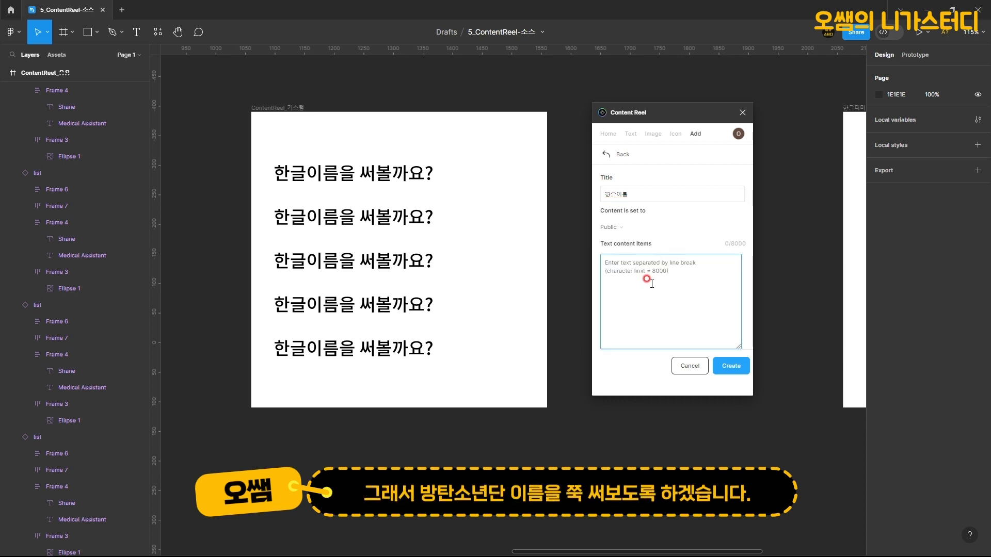
text(남준)
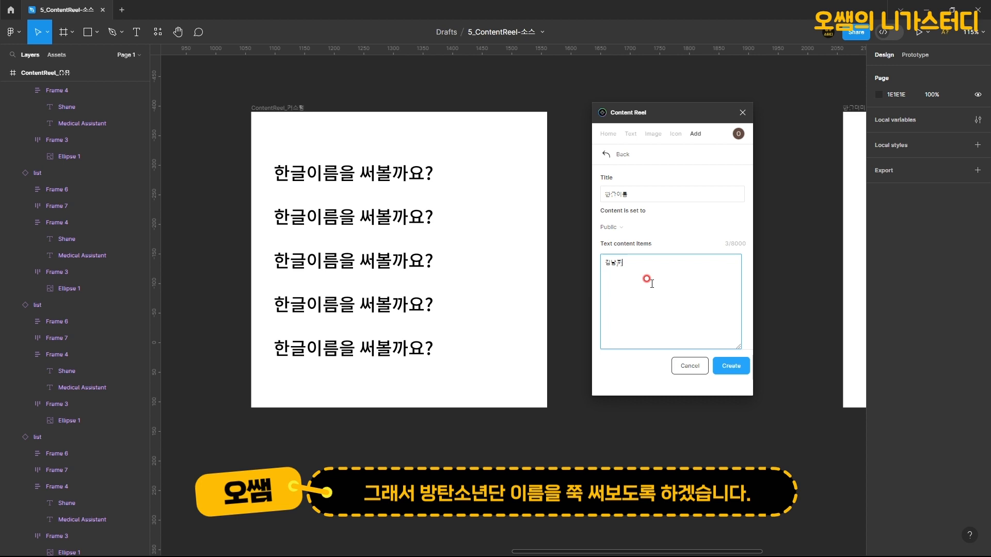
key(Return)
text(기)
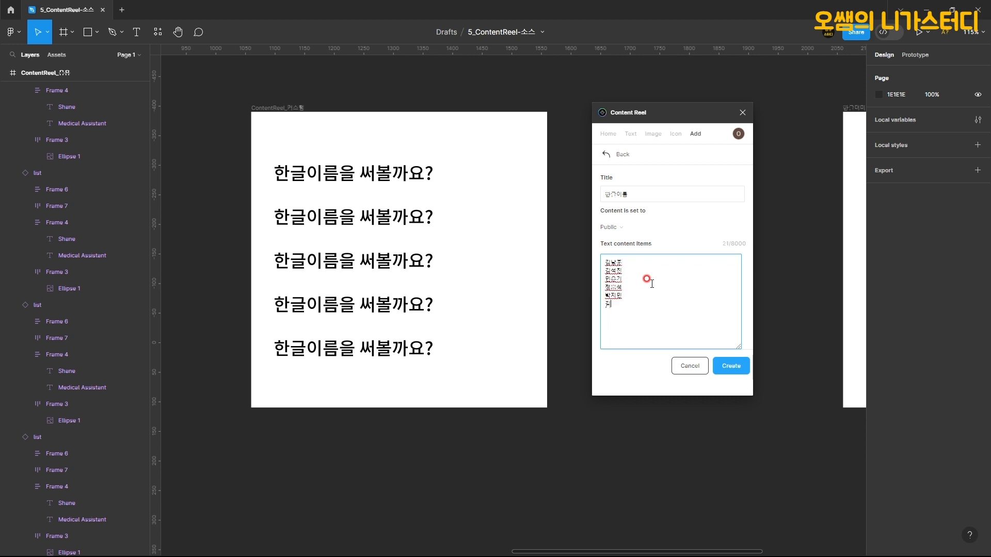
text(전정국)
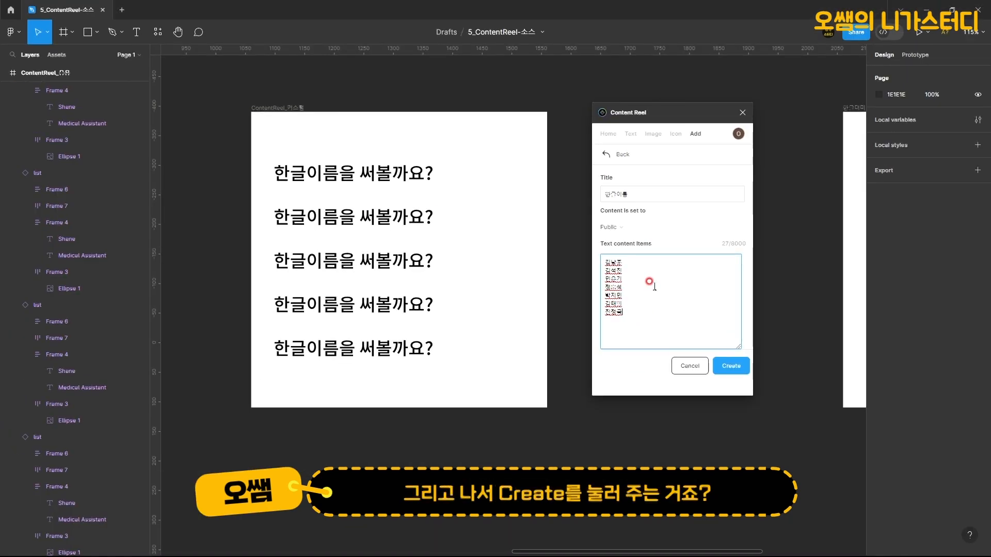
click(731, 368)
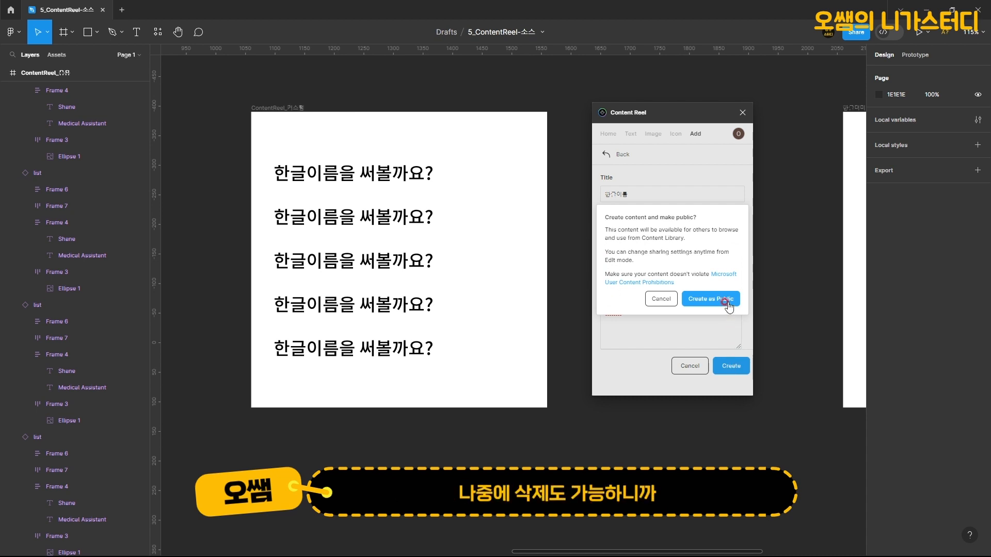
click(727, 304)
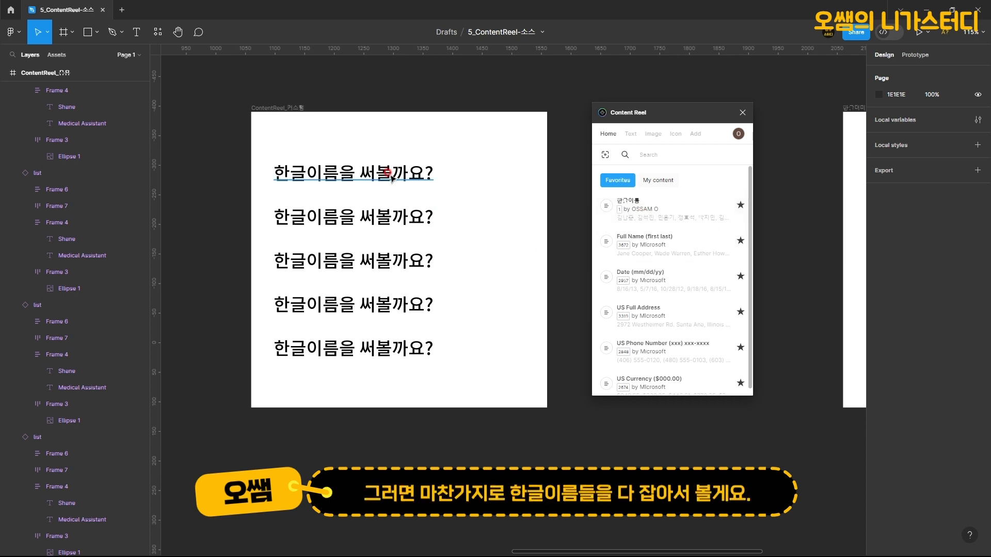
- Fill the five placeholder lines in the ContentReel_커스텀 frame with the favorite 한글이름 content and reshuffle the names
drag(477, 377, 353, 169)
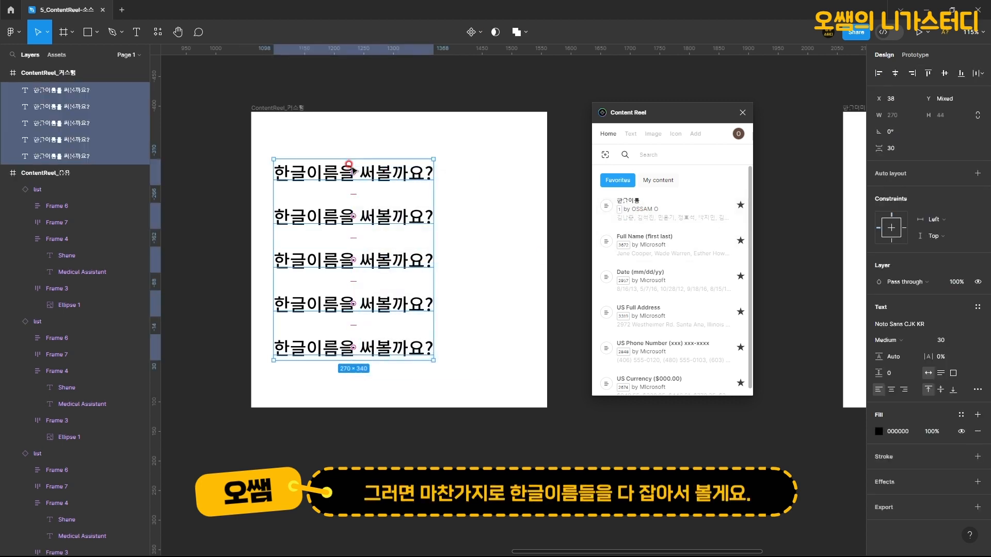
click(630, 135)
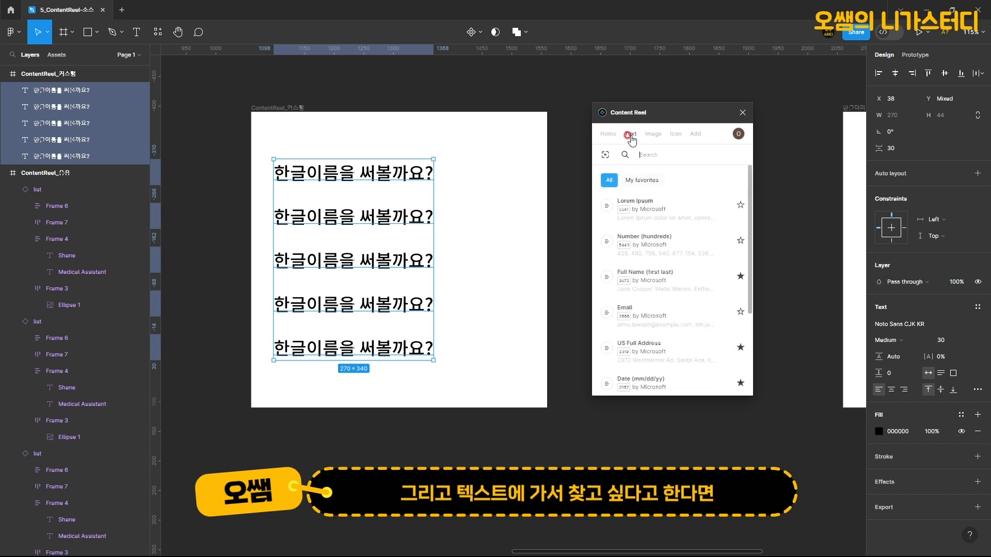
click(644, 182)
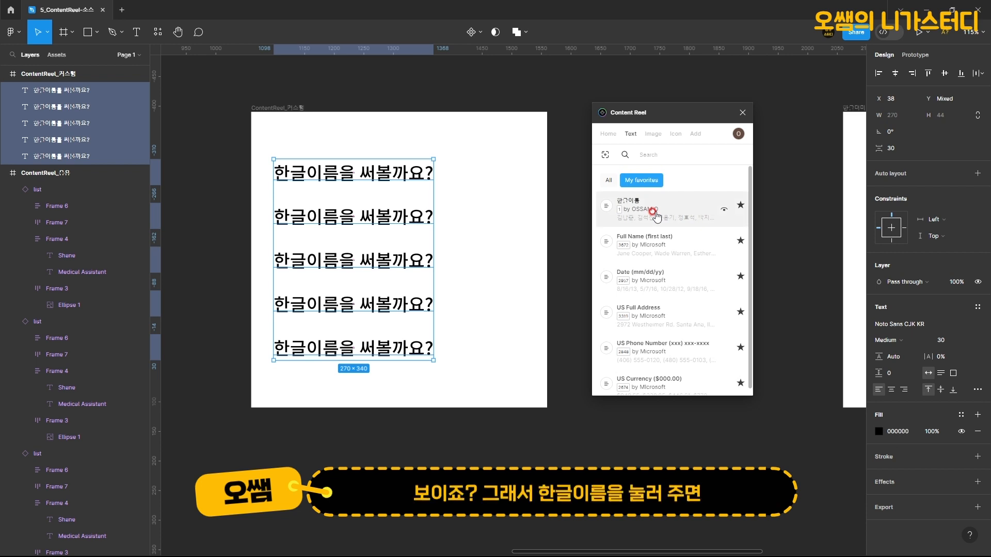
click(653, 210)
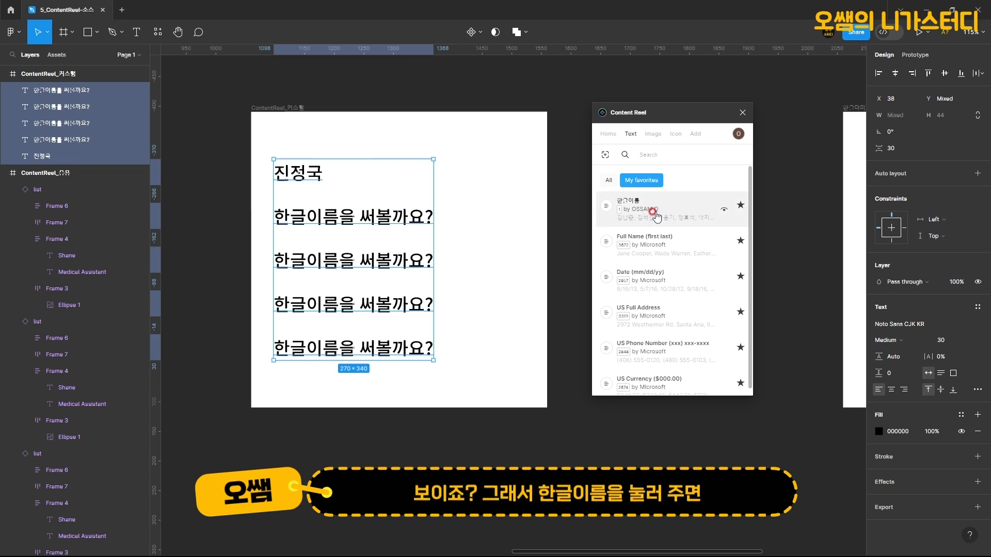
click(653, 211)
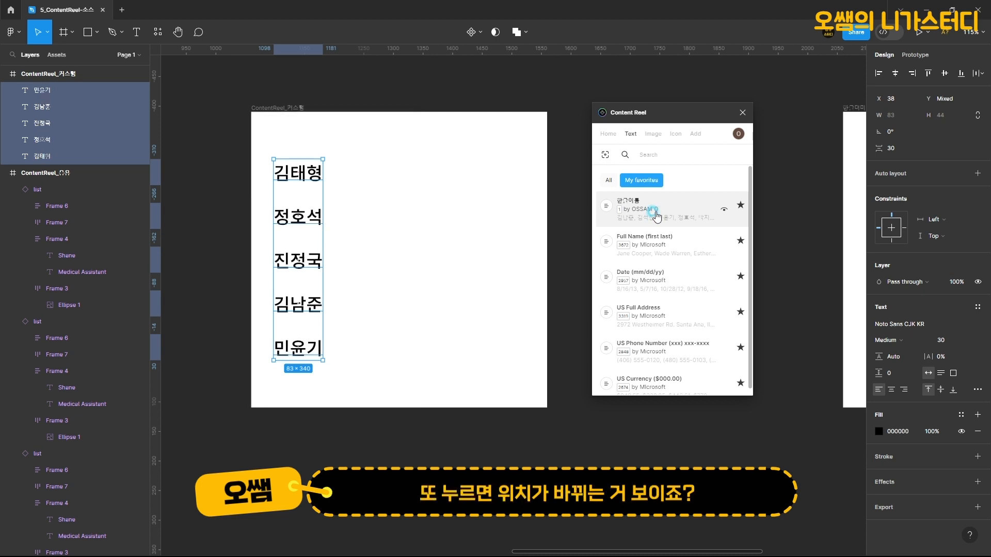
click(653, 210)
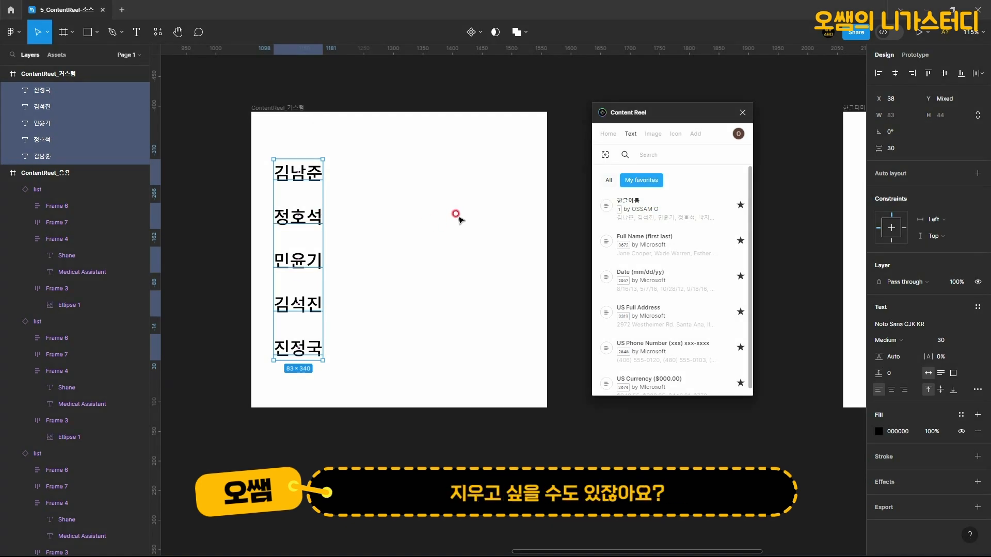
- Permanently delete the custom 한글이름 content set from Content Reel
mouse_move(664, 213)
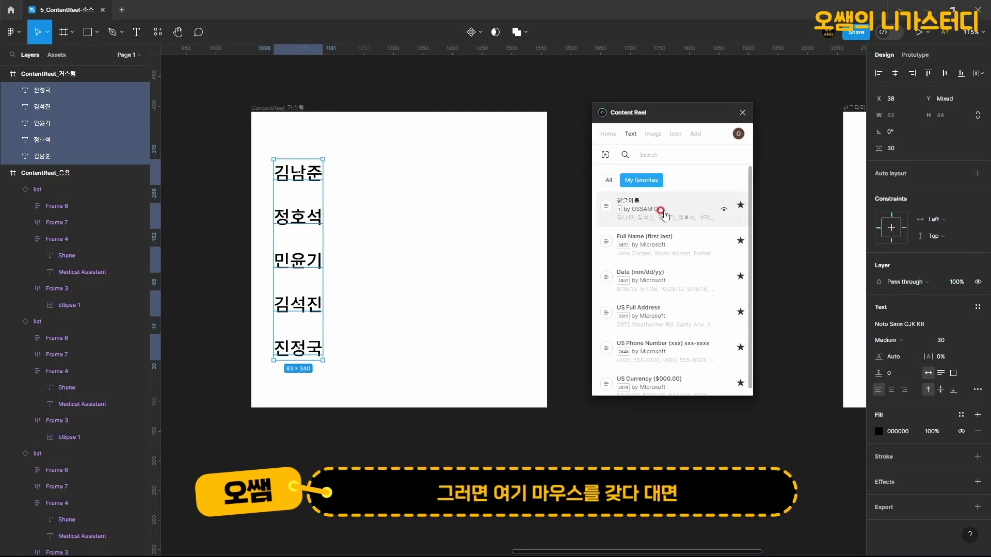
click(722, 208)
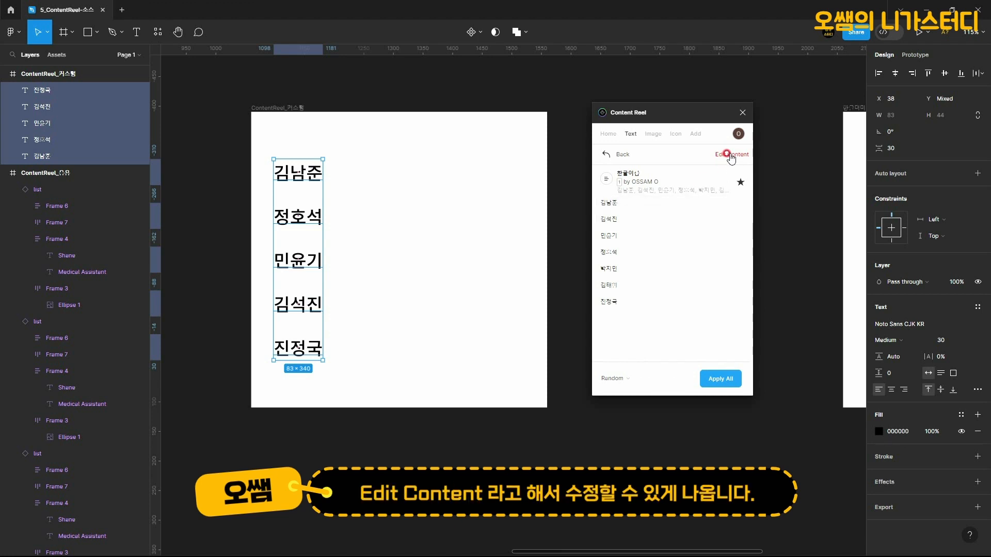
click(729, 155)
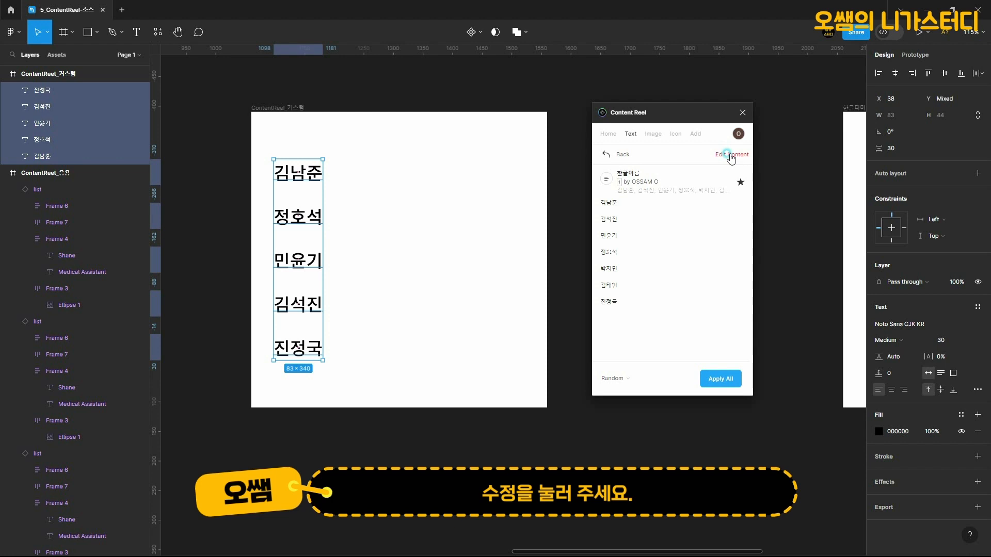
click(732, 155)
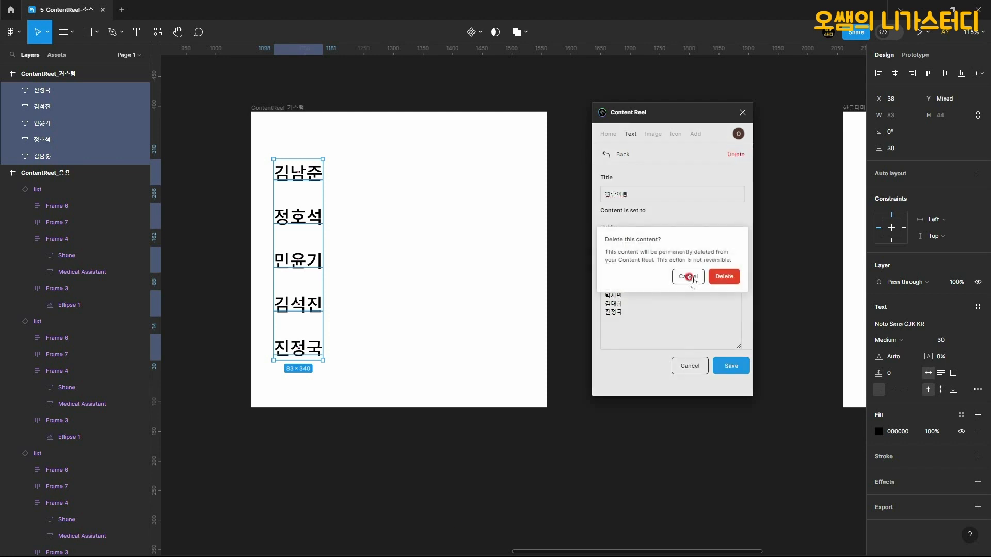
click(720, 279)
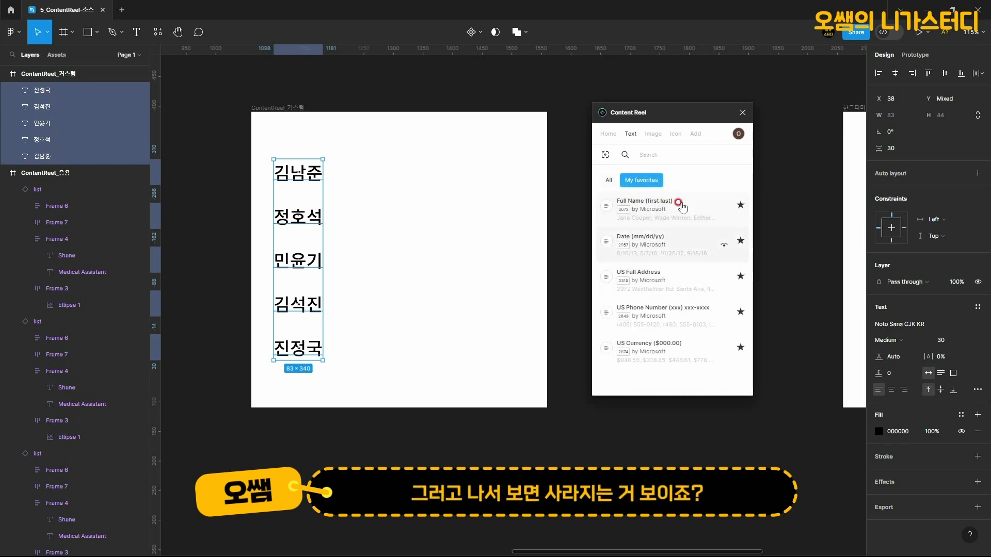
- Sign out of Content Reel and go to the 한글더미텍스트 frame with nothing selected
click(738, 135)
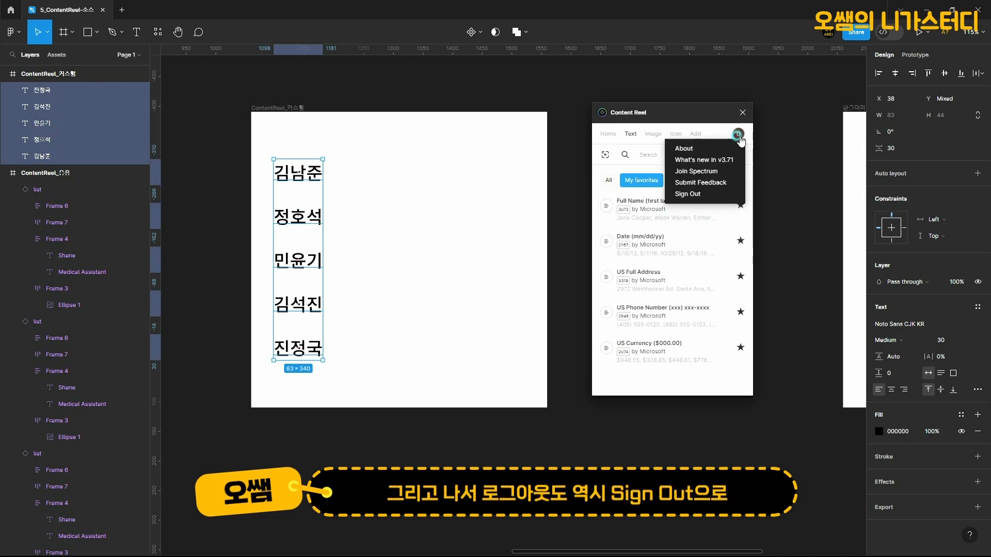
click(699, 195)
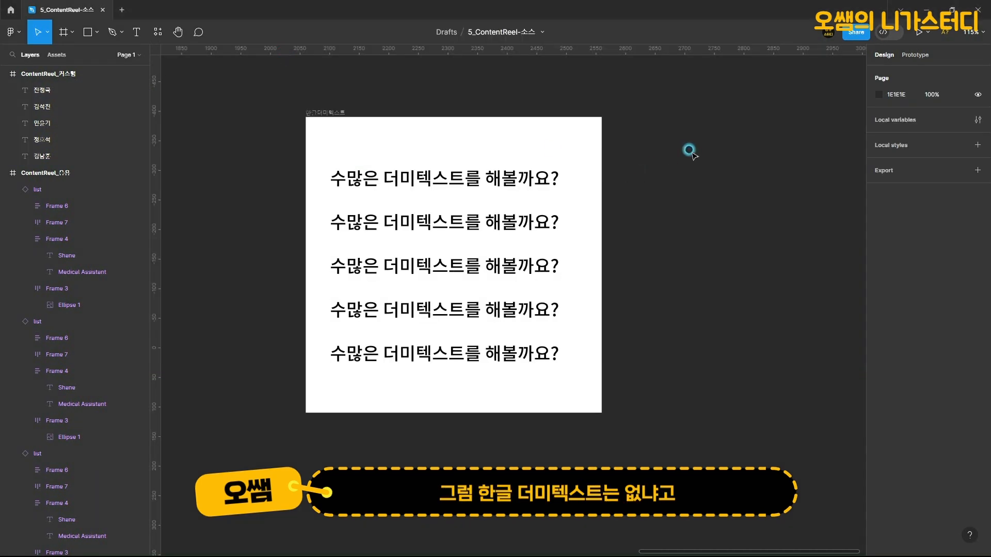
click(692, 152)
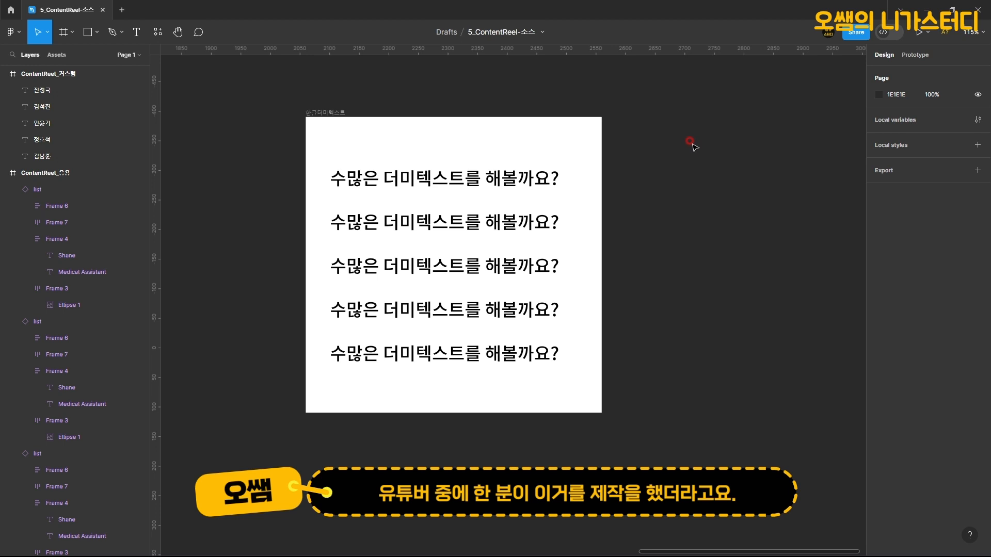
- Search the plugins for 한글더미, run 한글더미텍스트 (디자인베이스), and place its window beside the frame
click(156, 33)
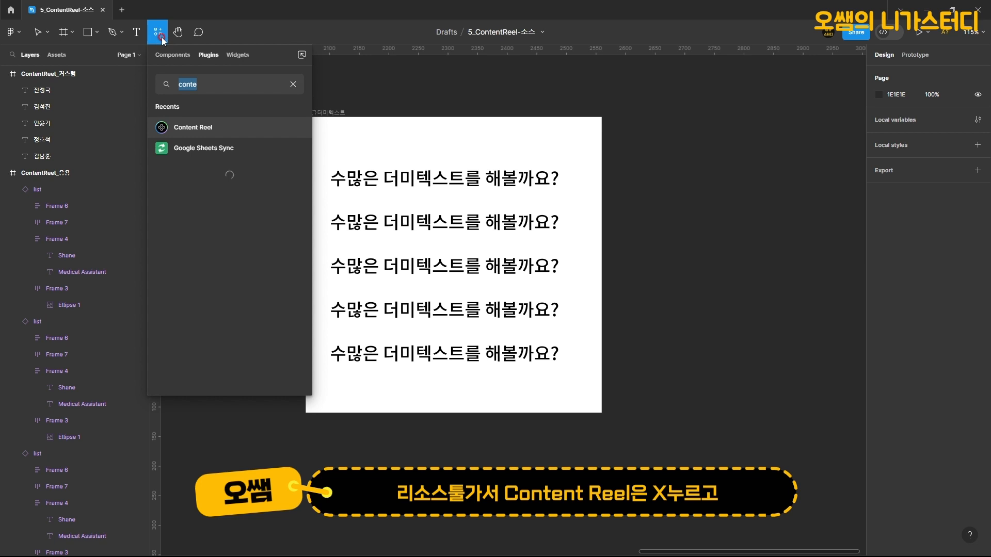
click(293, 84)
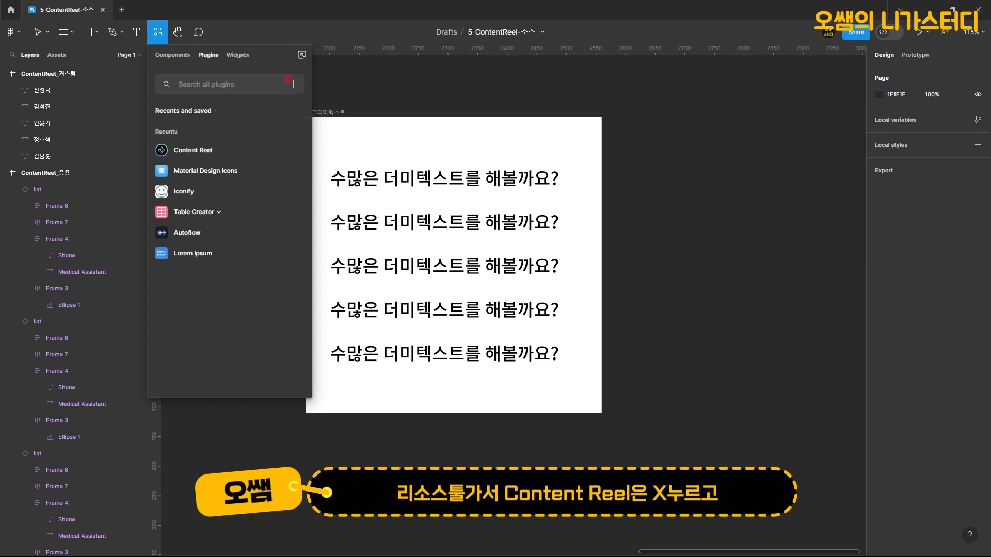
text(gks)
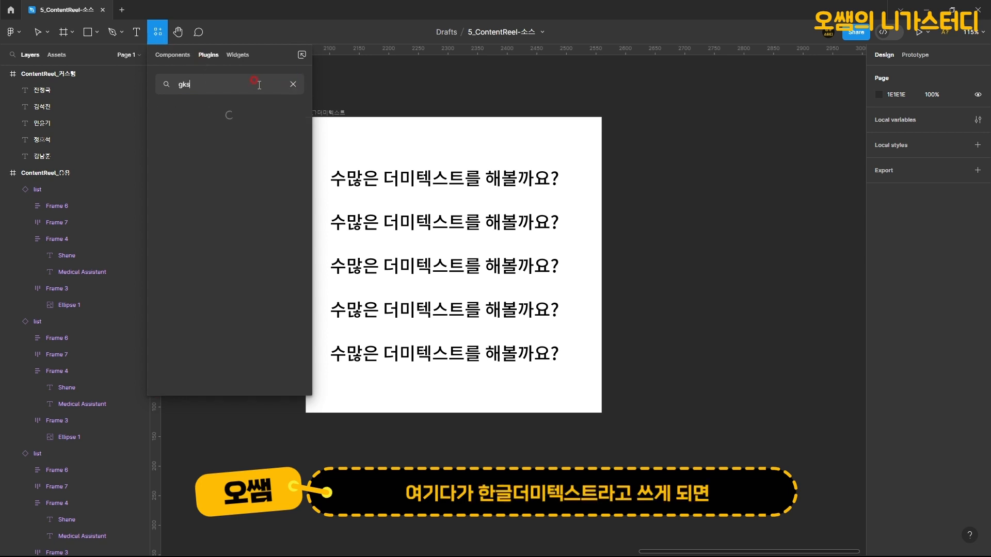
key(BackSpace)
key(BackSpace)
text(한글더미)
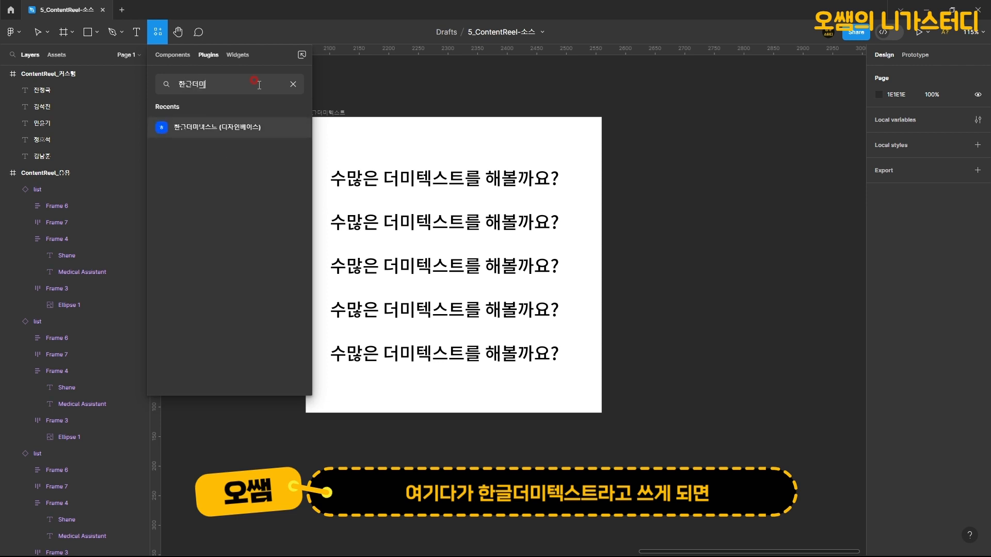
click(234, 131)
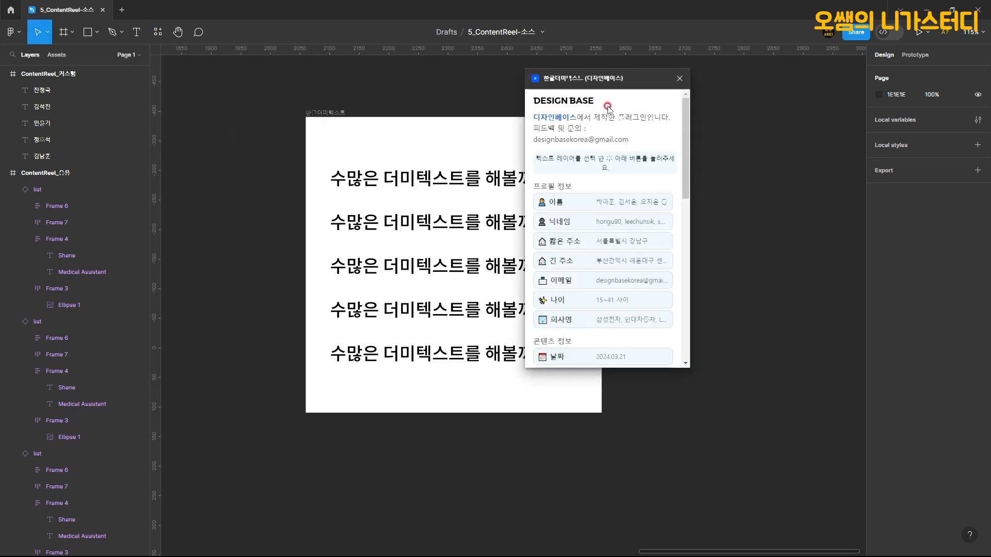
drag(741, 91, 754, 94)
- Replace the five placeholder lines in the 한글더미텍스트 frame with the plugin's 이름 dummy text
scroll(743, 219, down, 10)
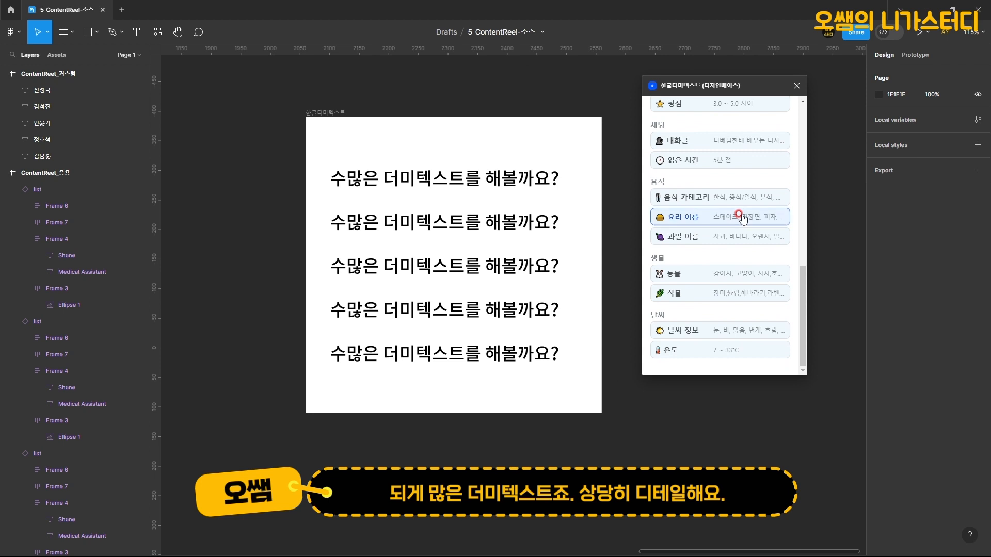
scroll(742, 218, up, 10)
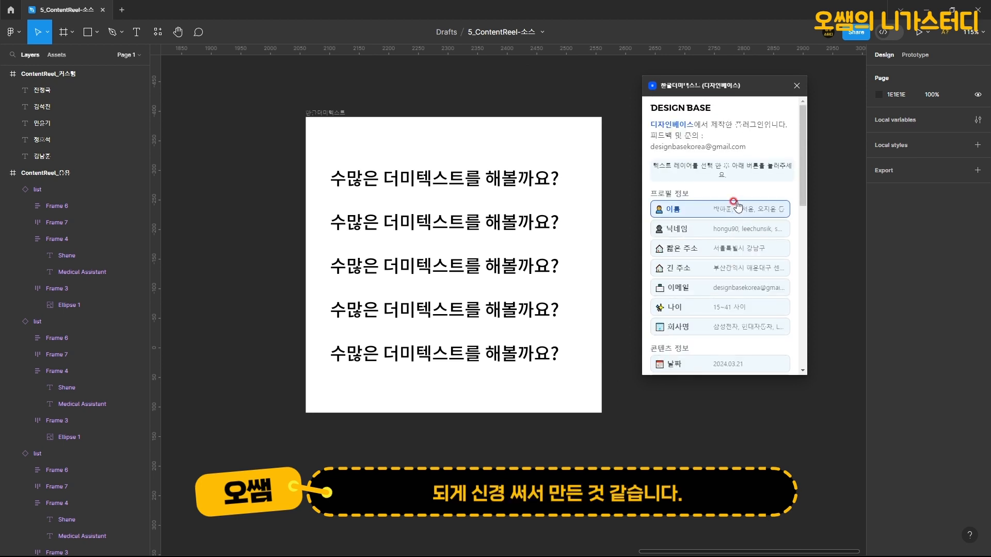
drag(324, 152, 559, 367)
click(678, 201)
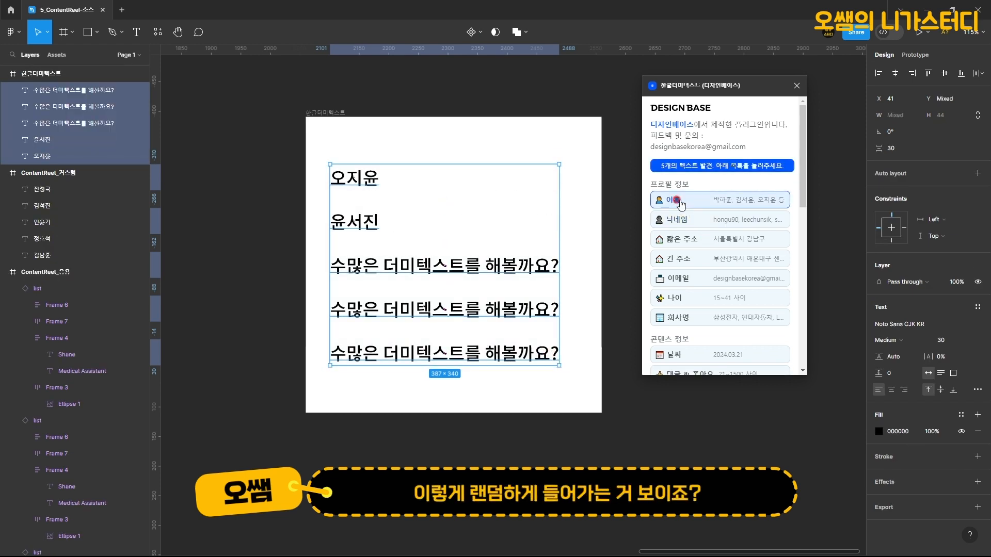
- Swap the five lines' text through the 닉네임, 짧은 주소, 긴 주소 and 이메일 types, ending with 회사명
click(679, 222)
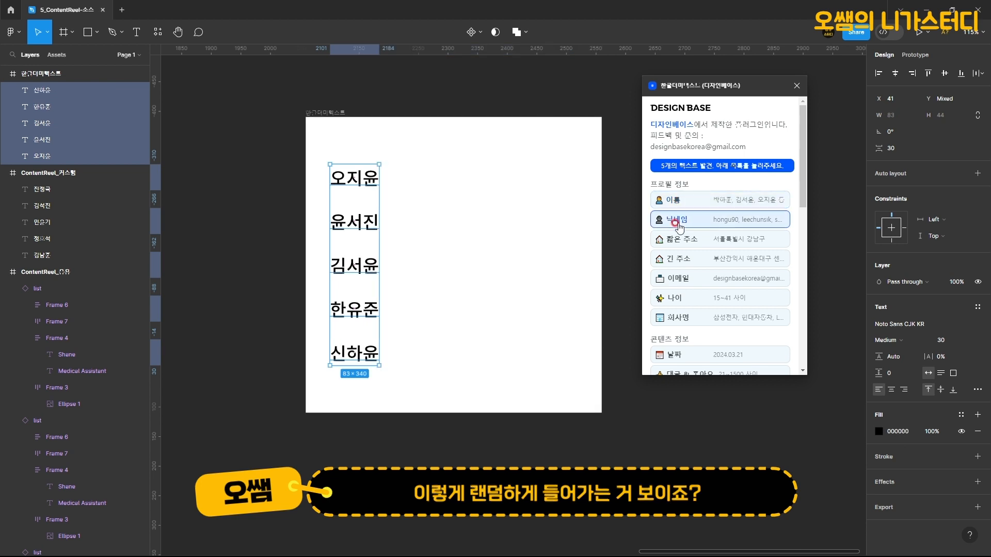
click(680, 237)
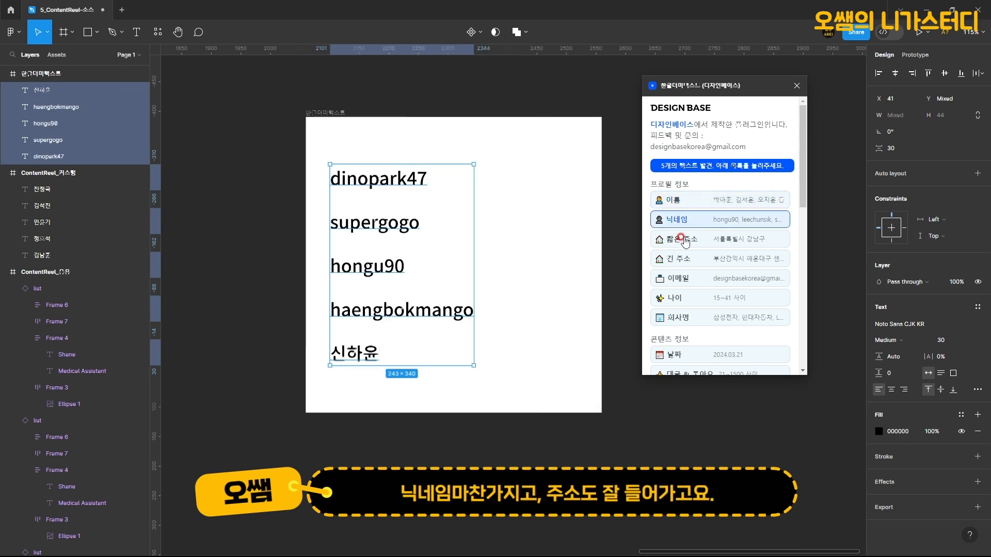
click(682, 263)
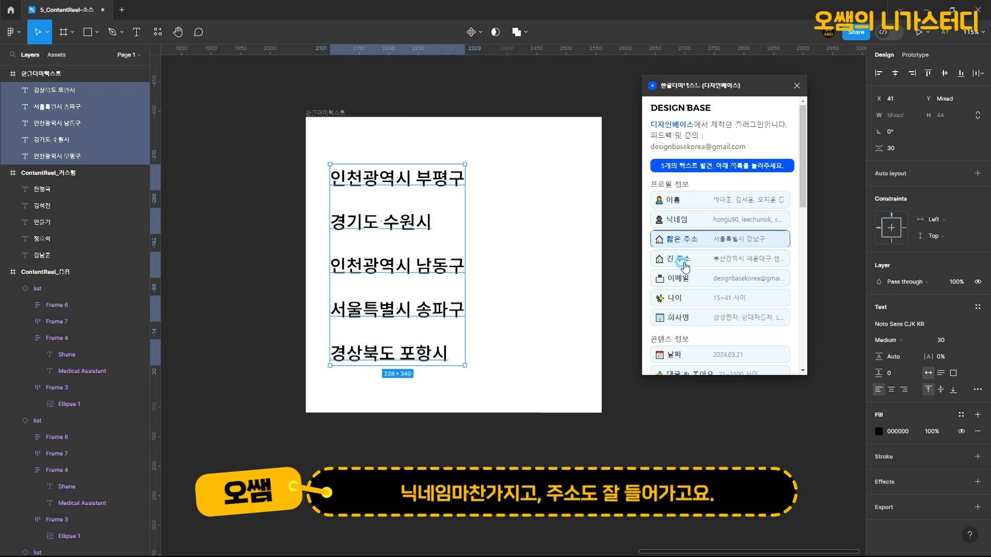
click(680, 280)
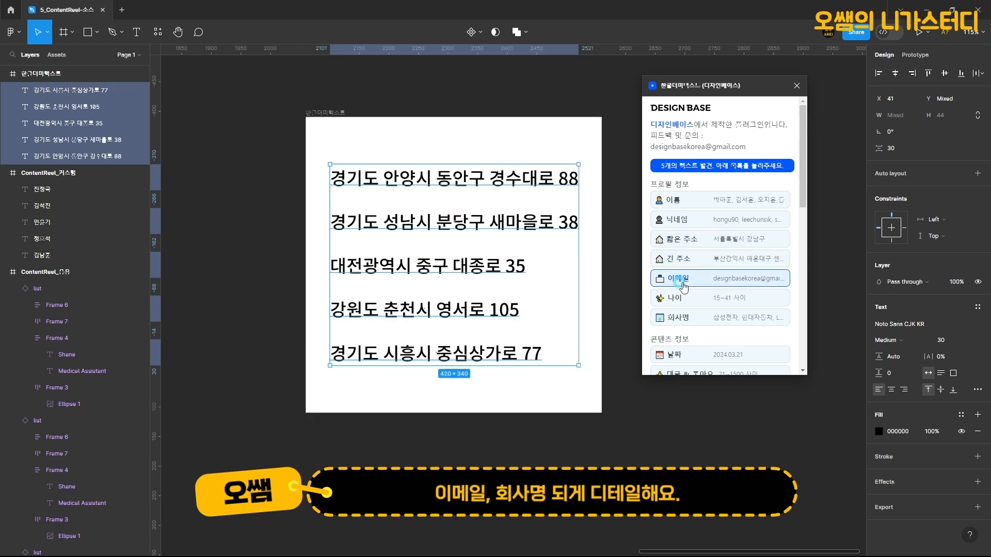
click(679, 317)
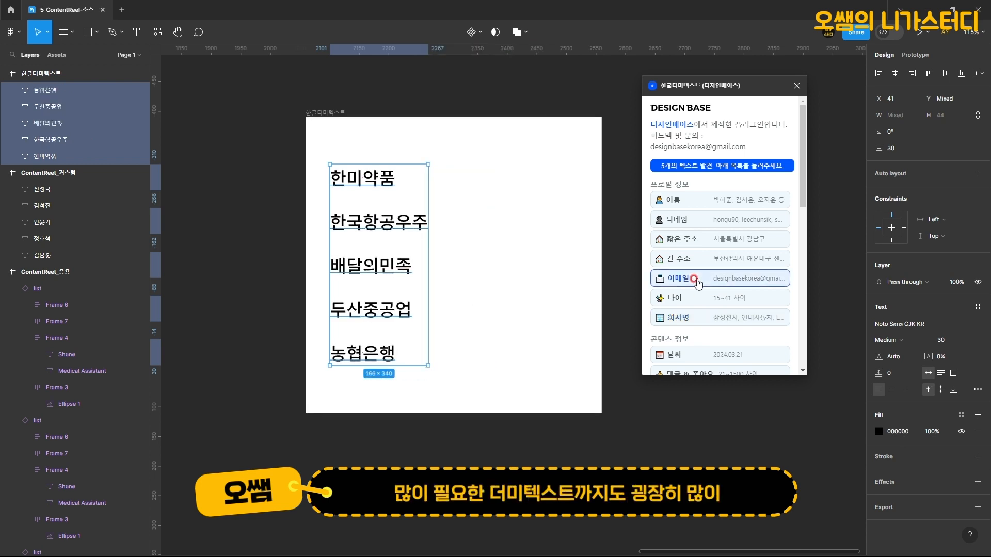
scroll(692, 282, down, 2)
scroll(700, 276, down, 5)
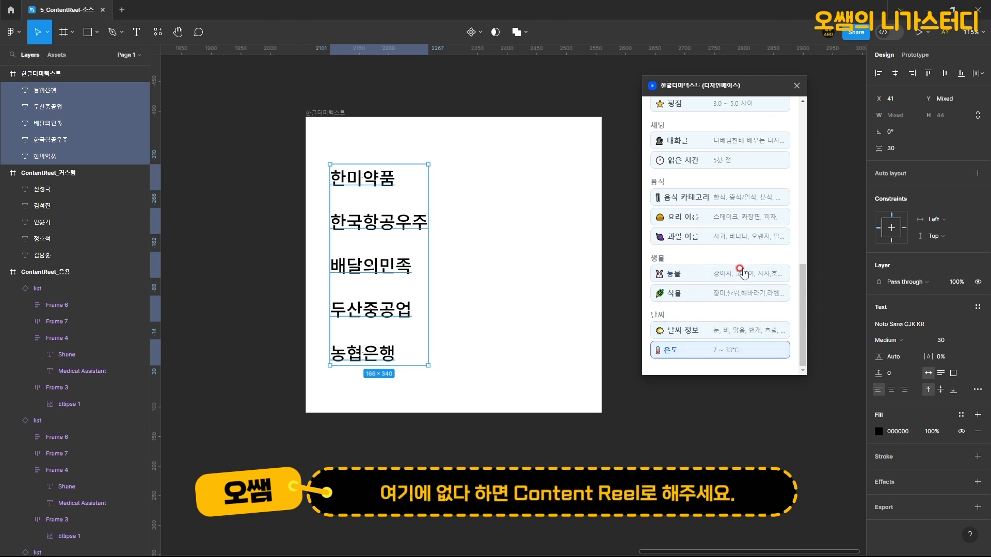
scroll(721, 213, up, 10)
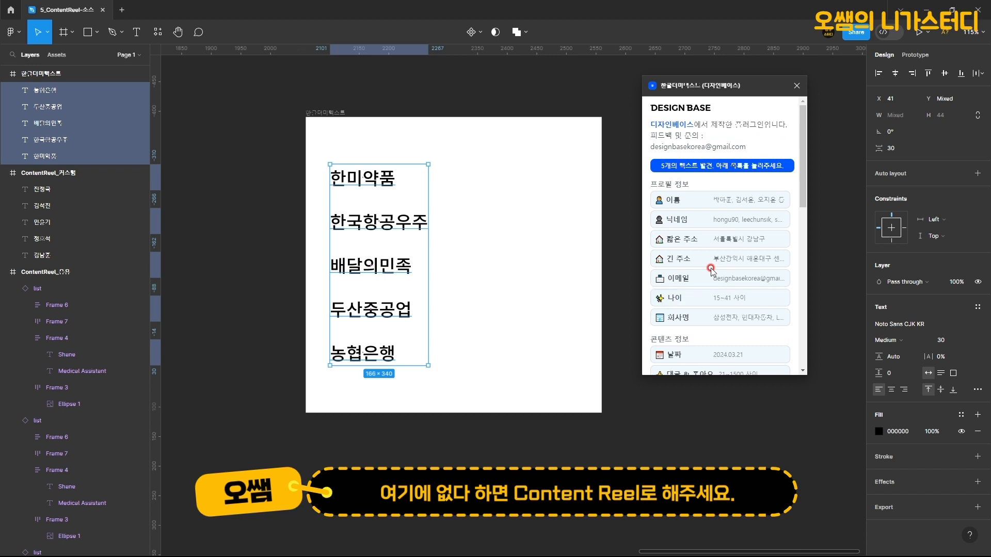
scroll(712, 270, down, 10)
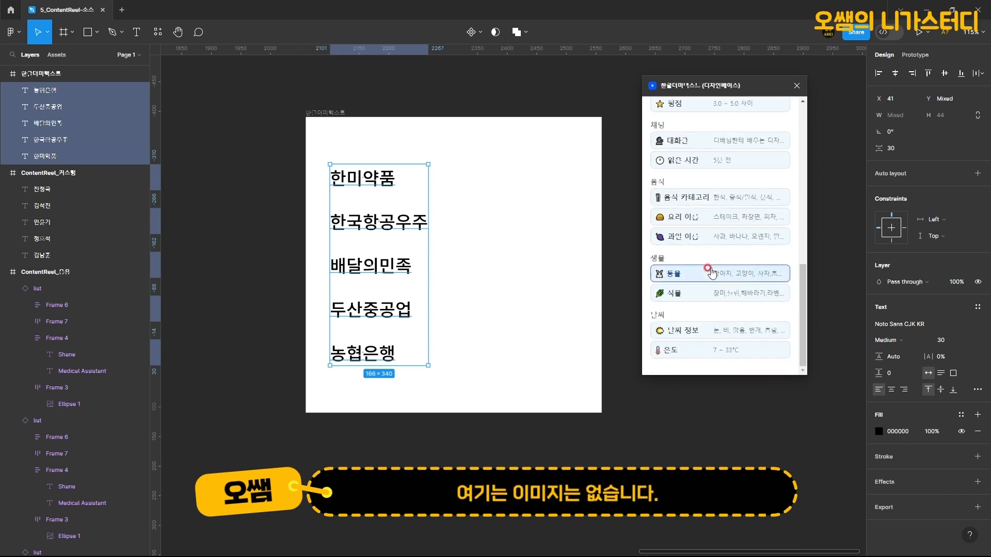